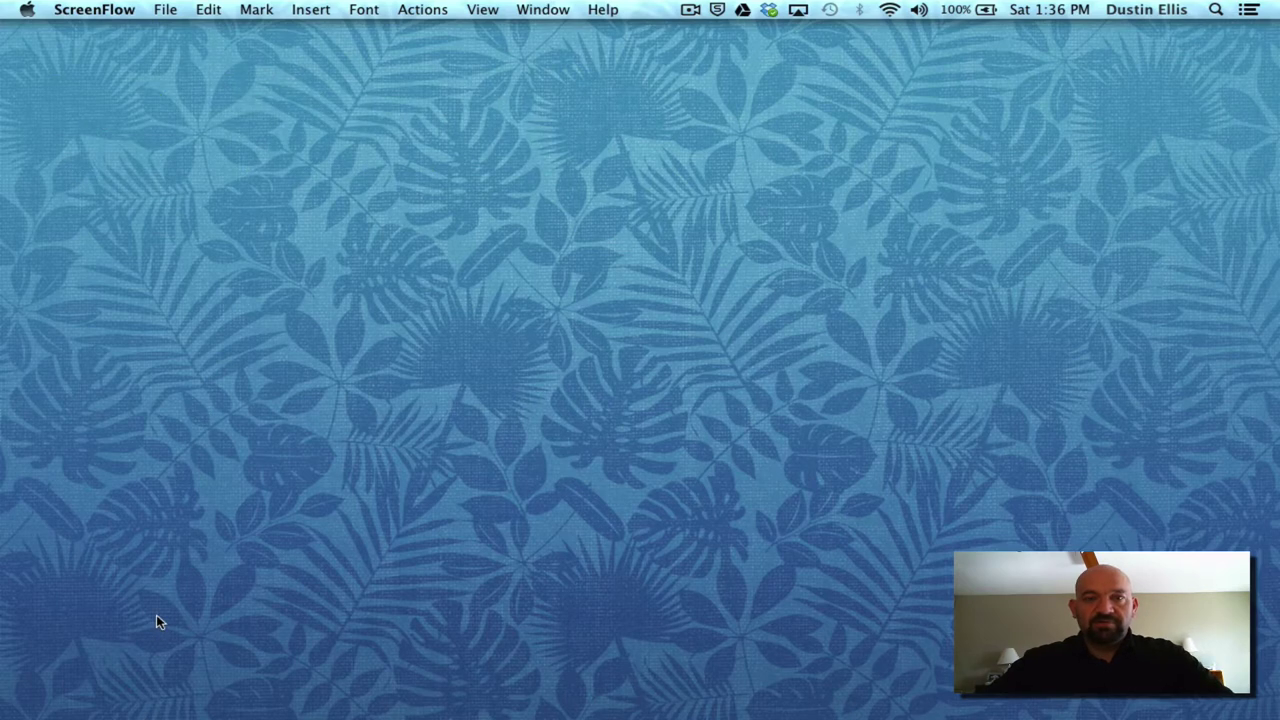
# Switch to Chrome and open the account's own channel activity feed on YouTube
pyautogui.moveTo(158, 705)
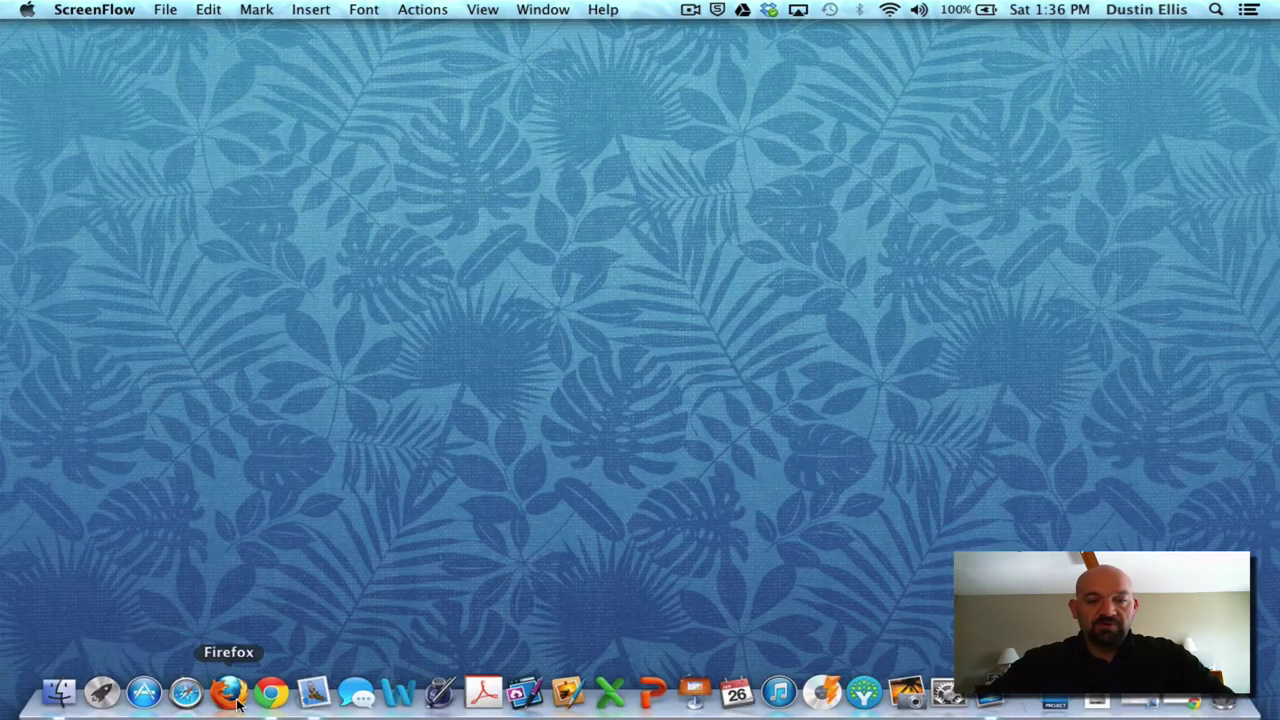
pyautogui.click(270, 698)
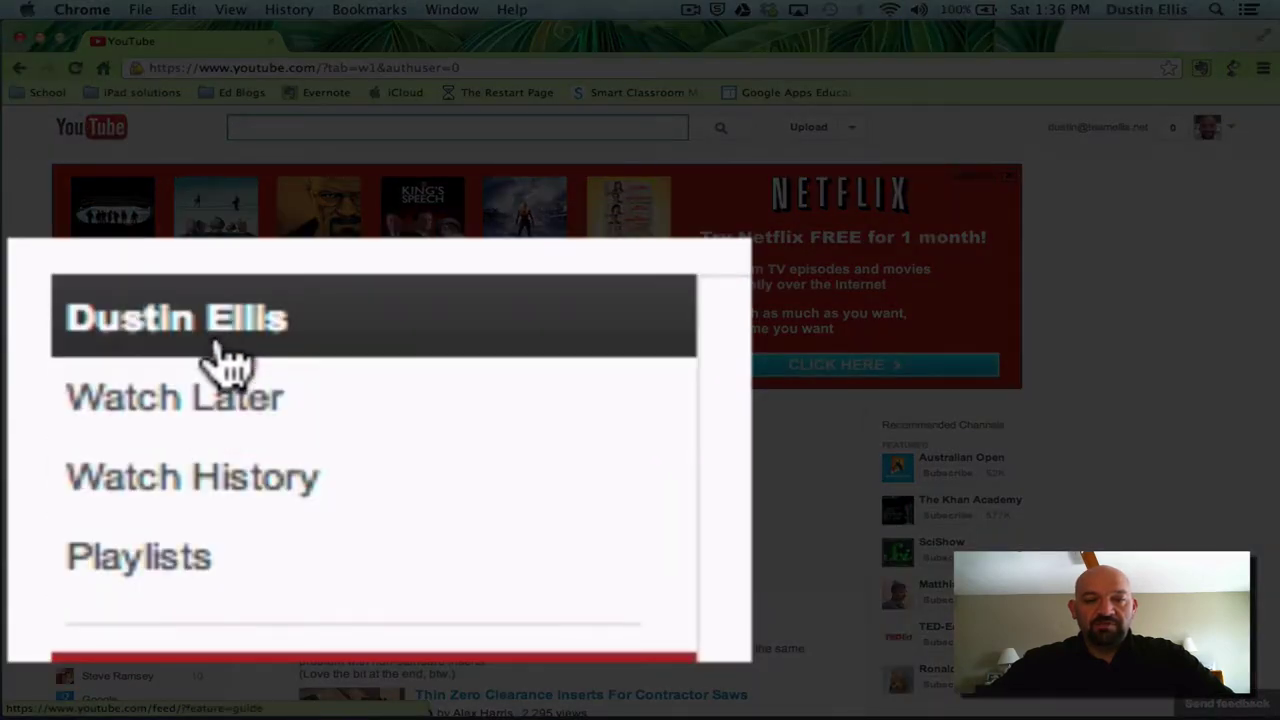
pyautogui.click(228, 350)
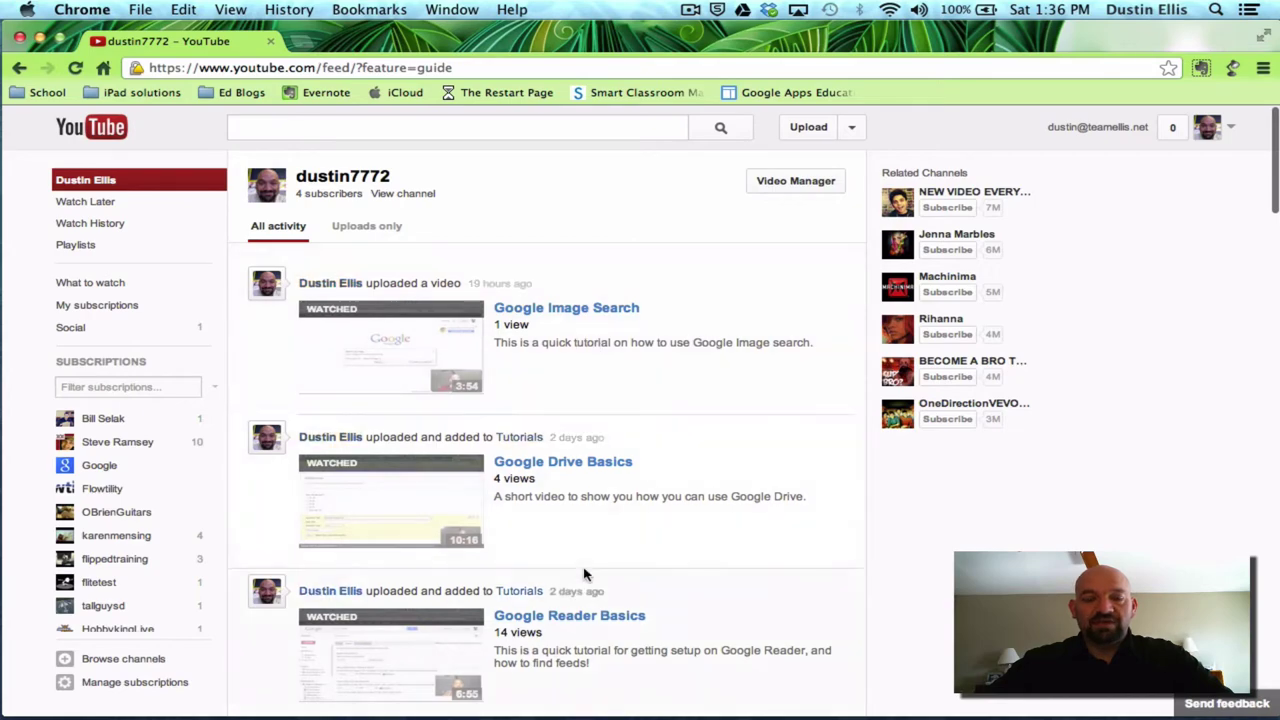
# Look through the channel's activity feed of uploads, subscriptions, liked videos and created playlists
pyautogui.scroll(-15, 538, 428)
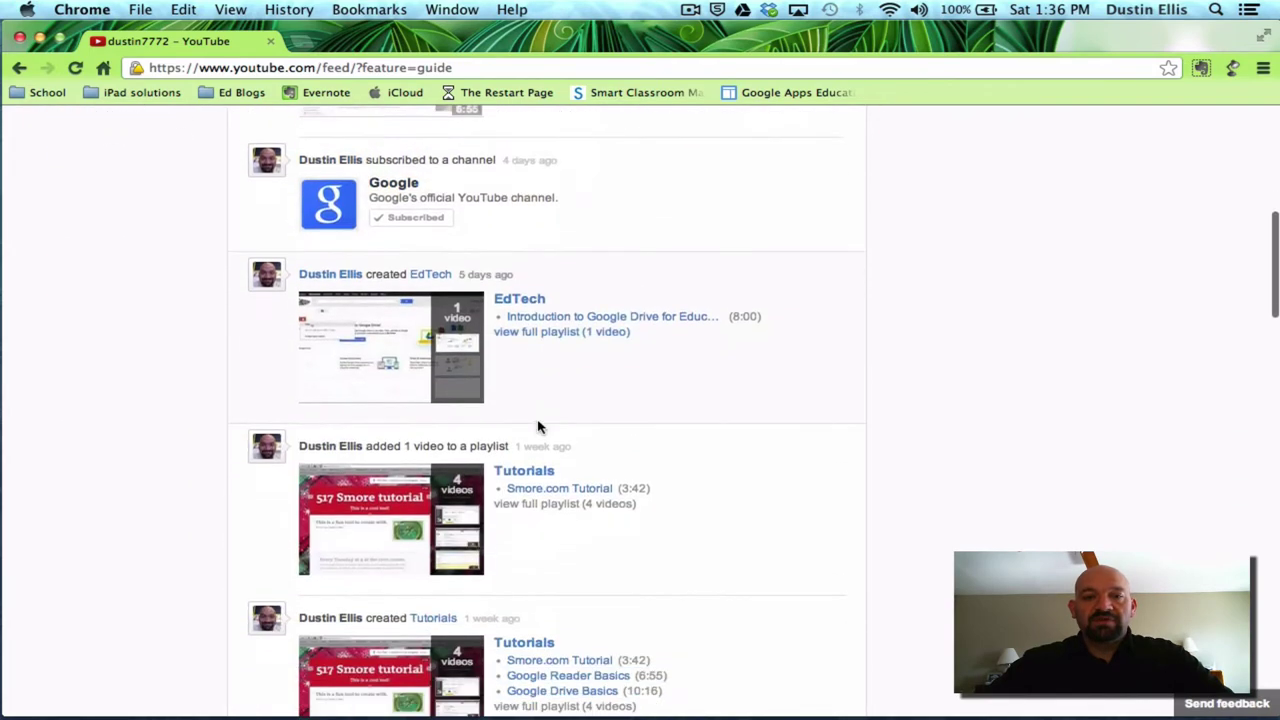
pyautogui.scroll(-10, 538, 428)
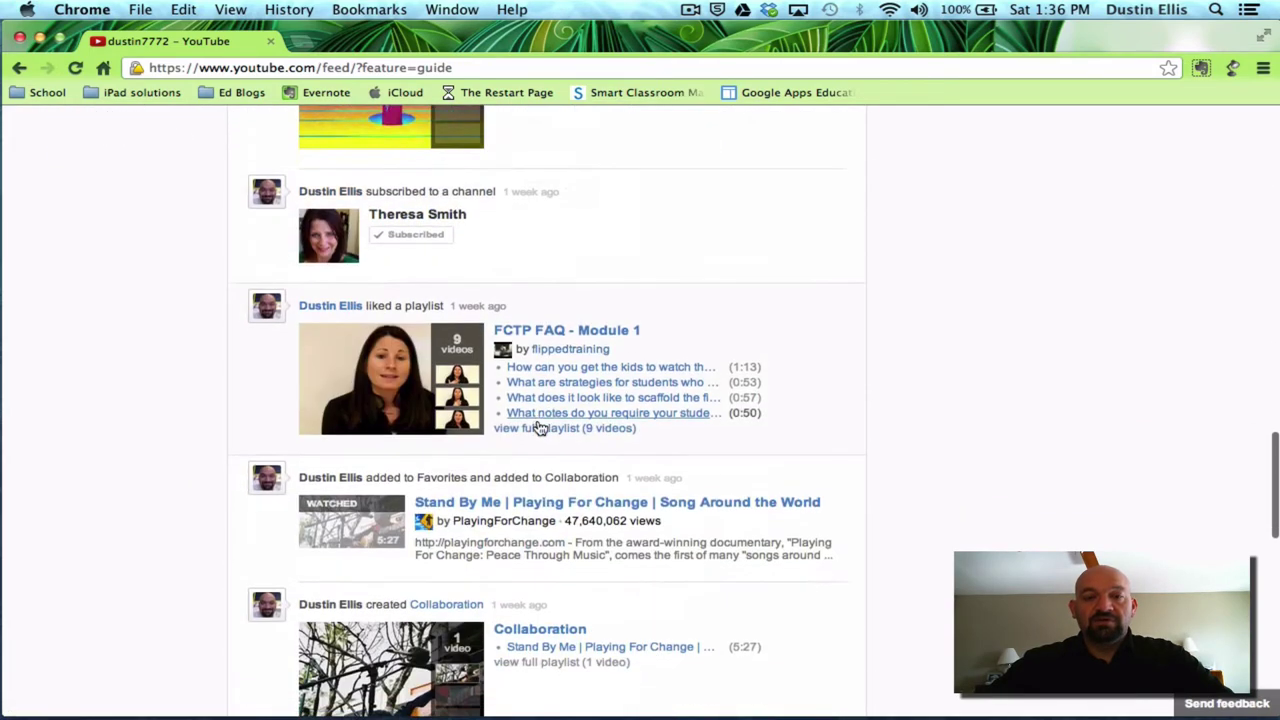
pyautogui.scroll(-10, 538, 428)
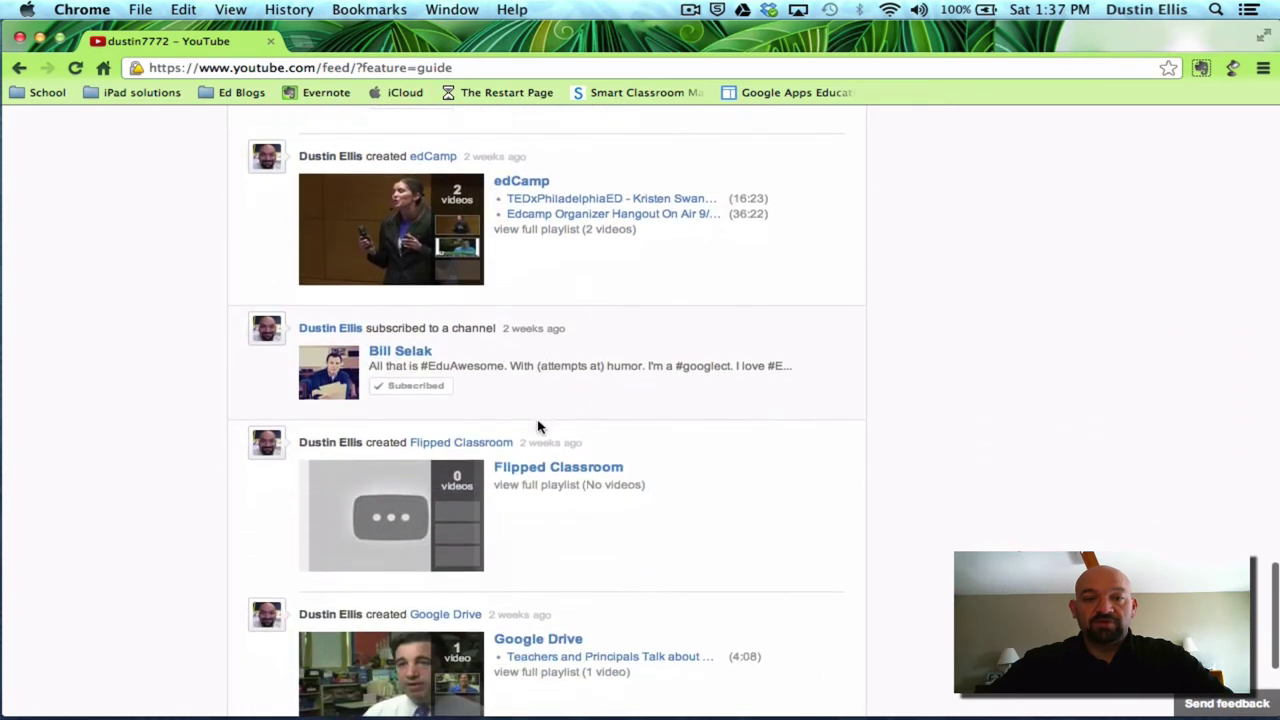
pyautogui.scroll(-10, 538, 428)
pyautogui.scroll(-3, 538, 428)
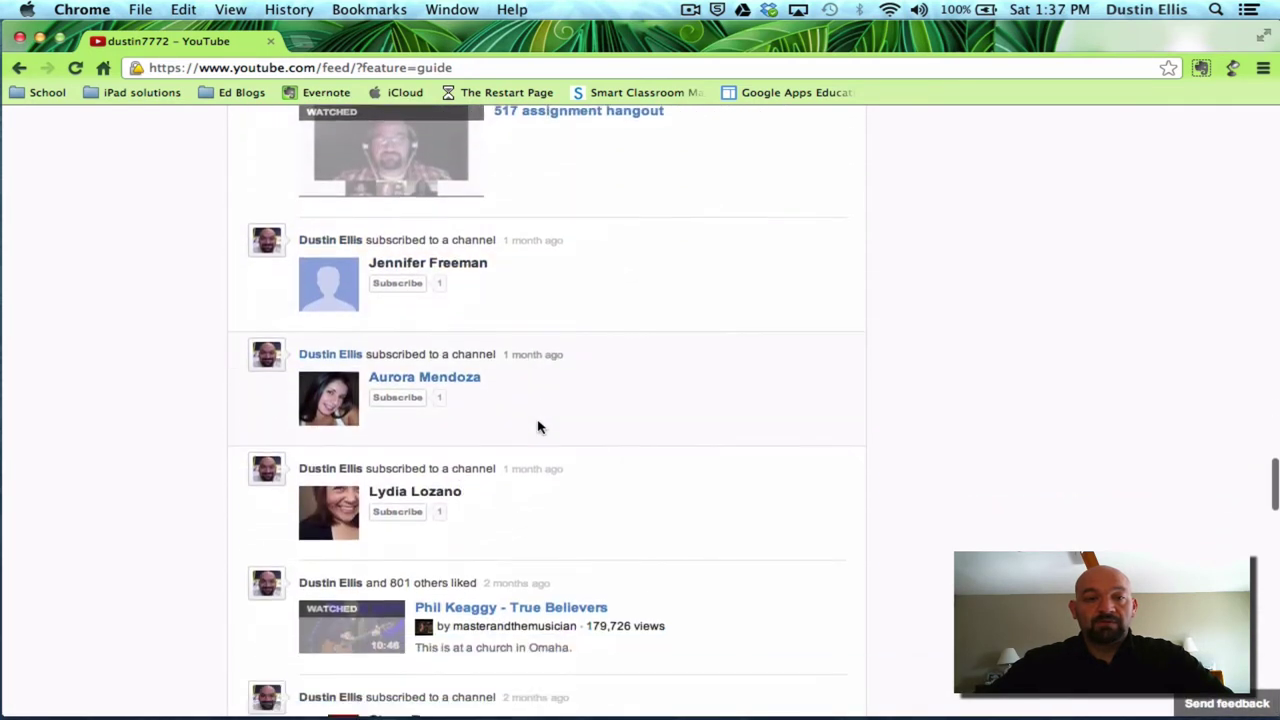
pyautogui.scroll(-12, 538, 428)
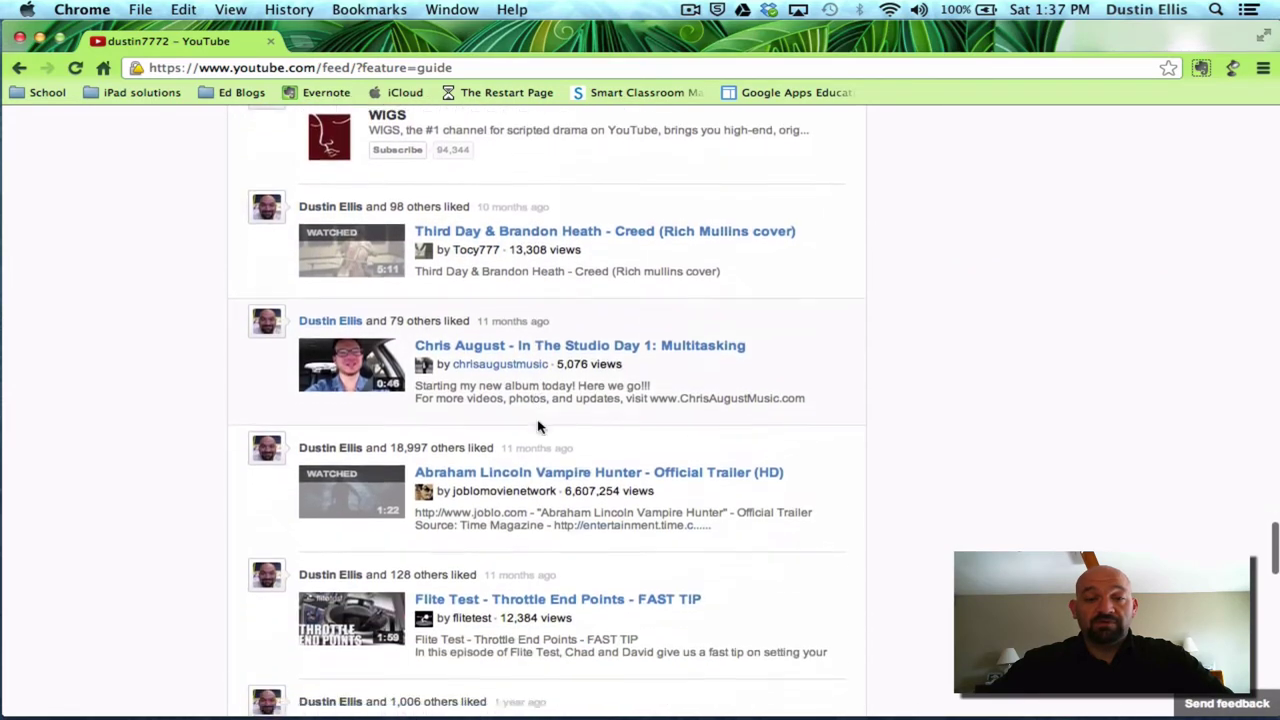
pyautogui.scroll(-3, 538, 428)
pyautogui.scroll(20, 538, 428)
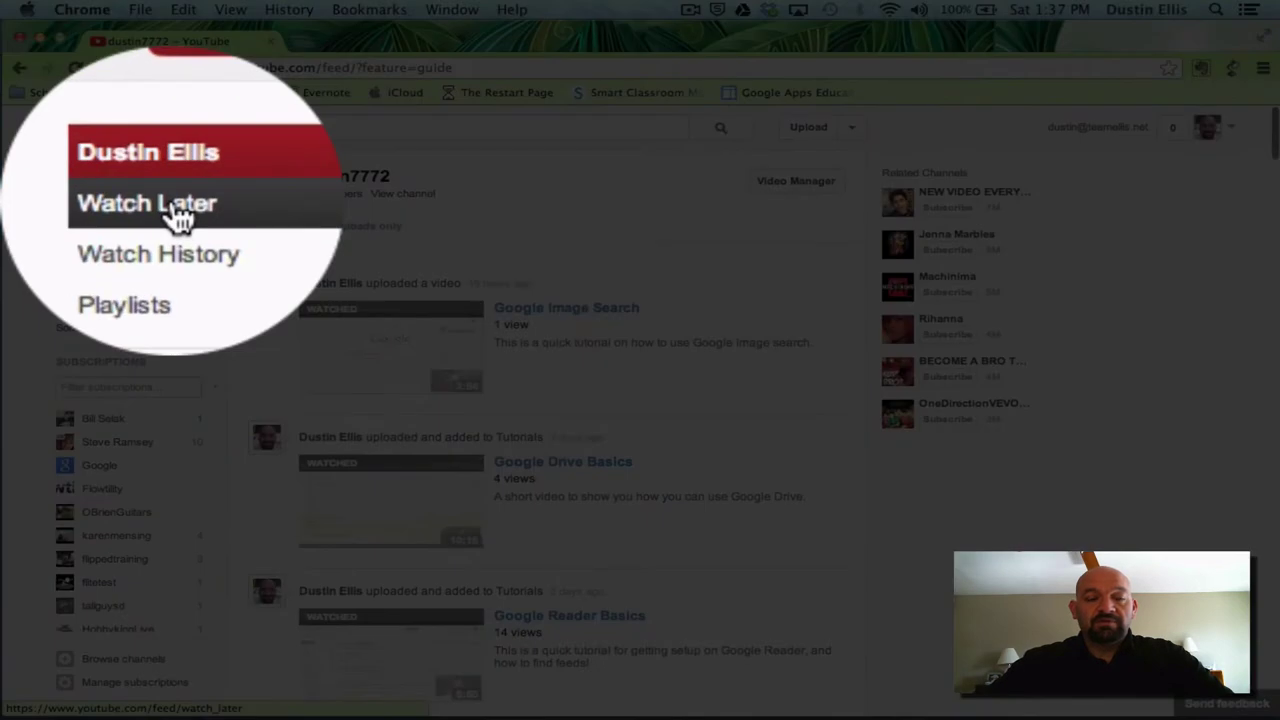
# View the Watch Later list and look through the Watch History
pyautogui.click(98, 202)
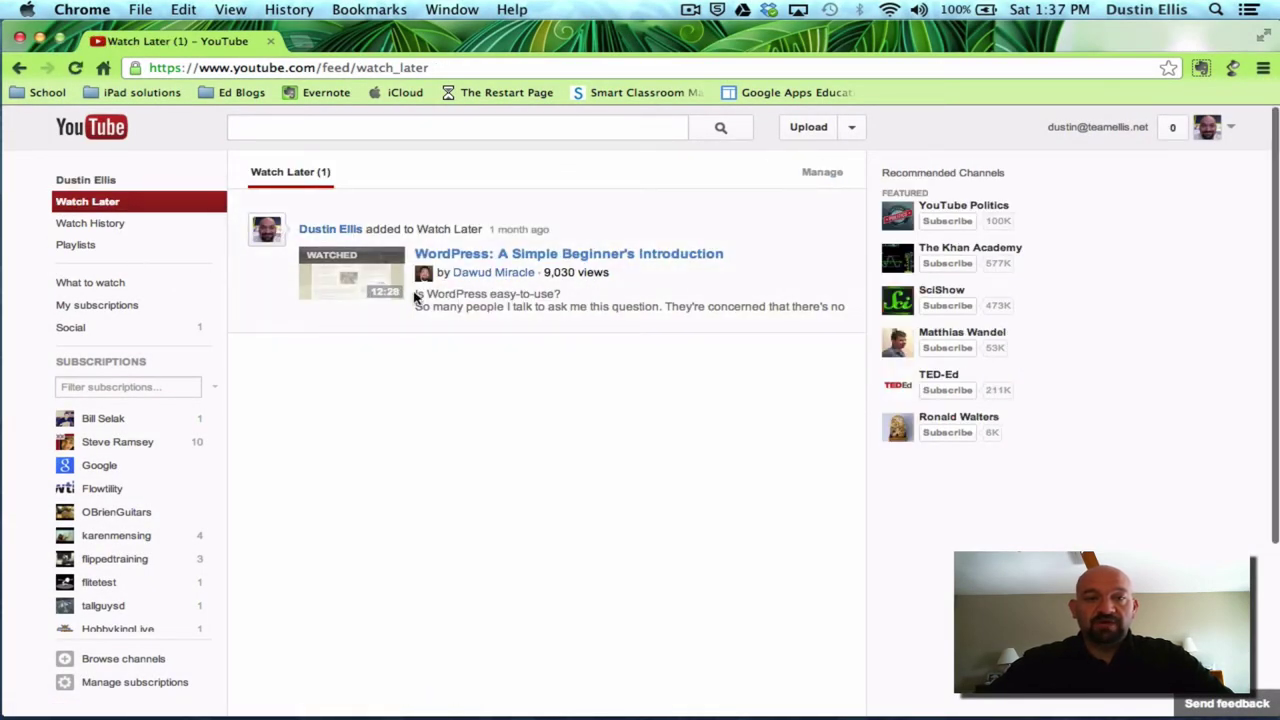
pyautogui.click(150, 248)
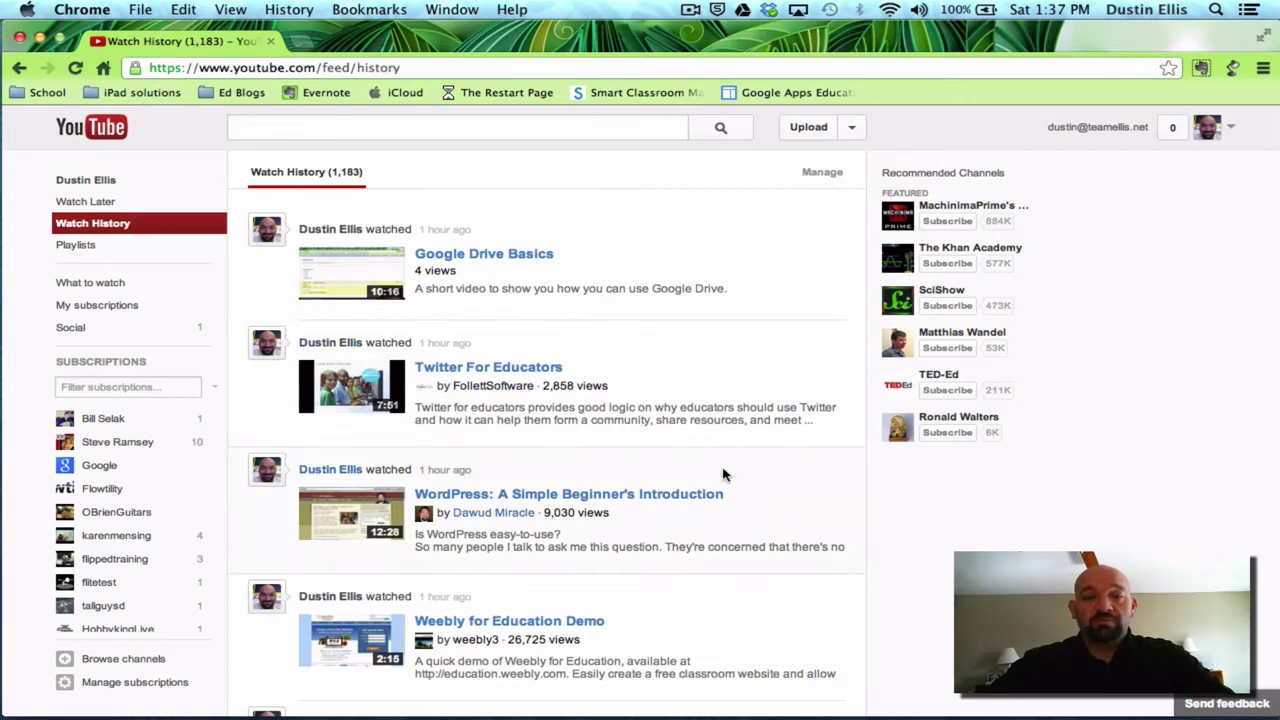
pyautogui.scroll(-15, 723, 477)
pyautogui.scroll(-20, 725, 475)
pyautogui.scroll(-20, 723, 470)
pyautogui.press('Home')
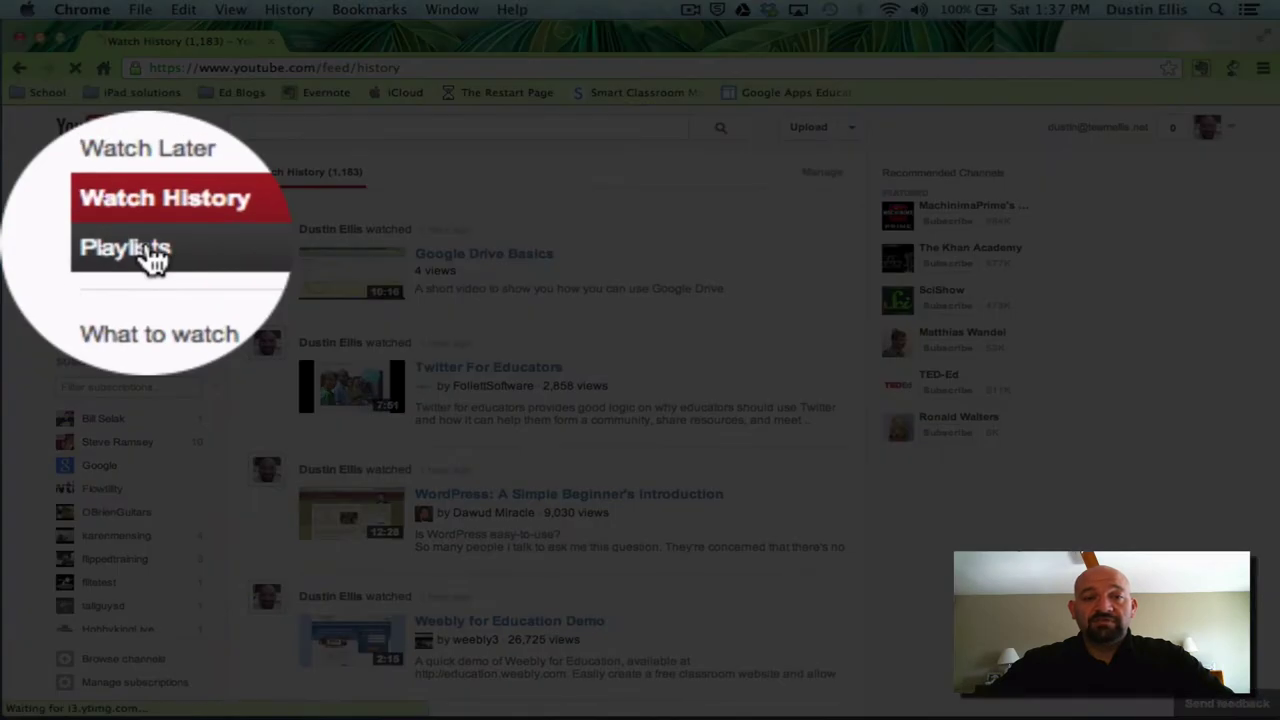
# Open the account's playlists and look through the whole list
pyautogui.click(85, 247)
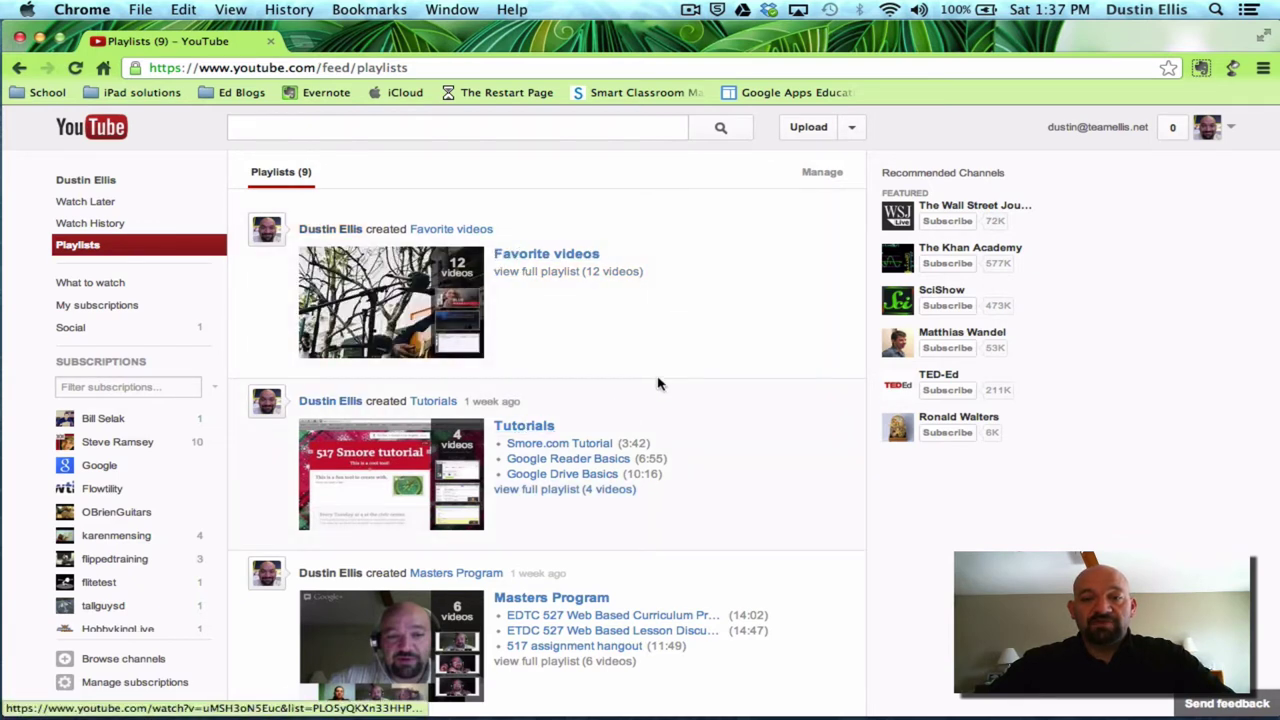
pyautogui.scroll(-4, 794, 386)
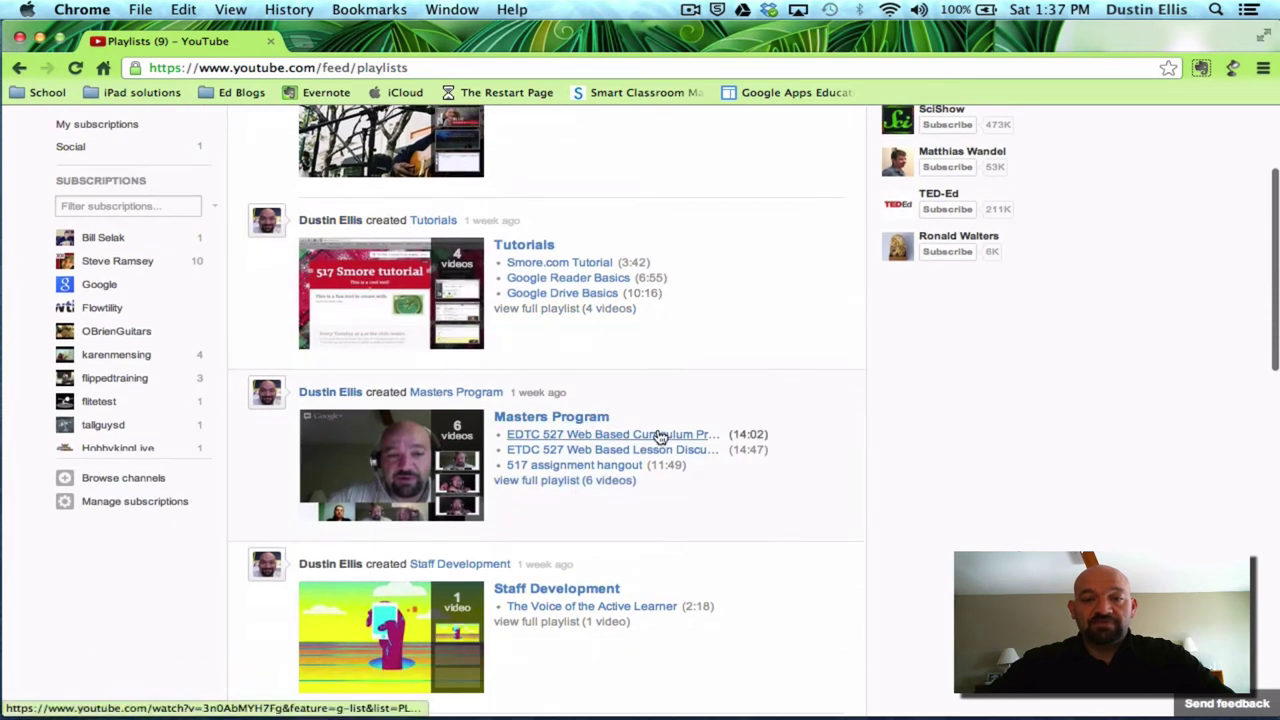
pyautogui.scroll(-5, 791, 251)
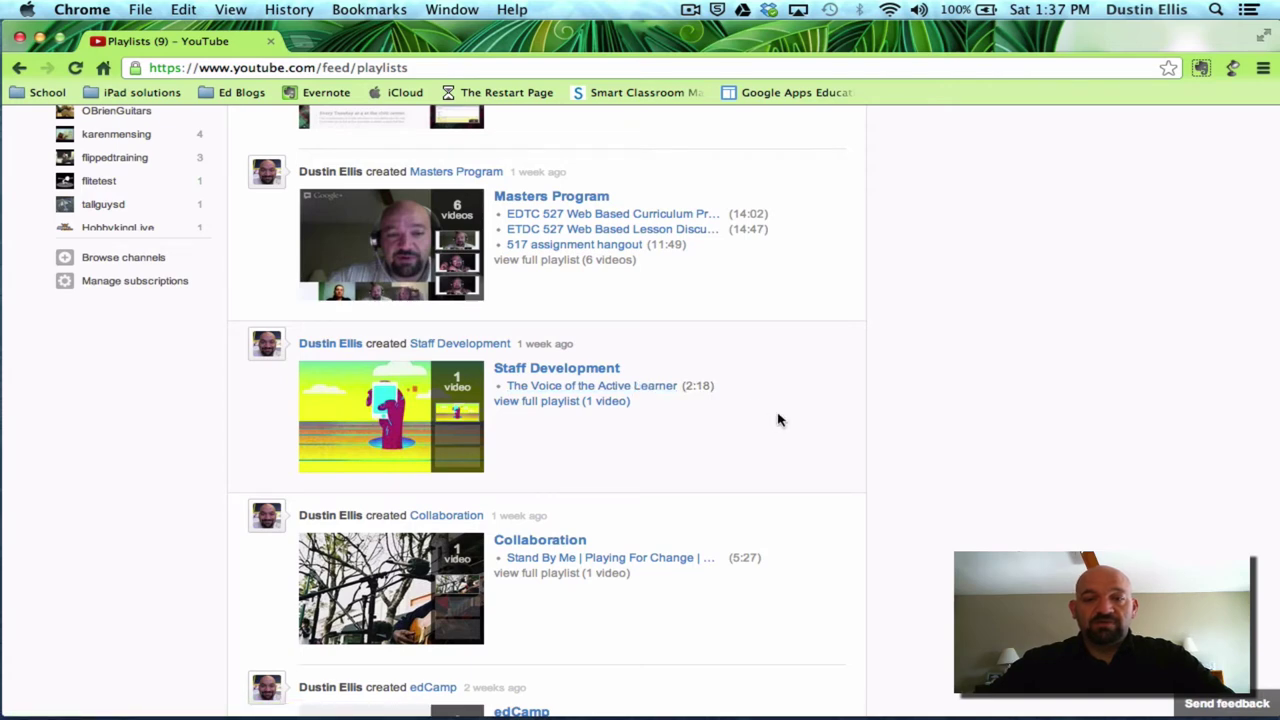
pyautogui.scroll(-4, 779, 420)
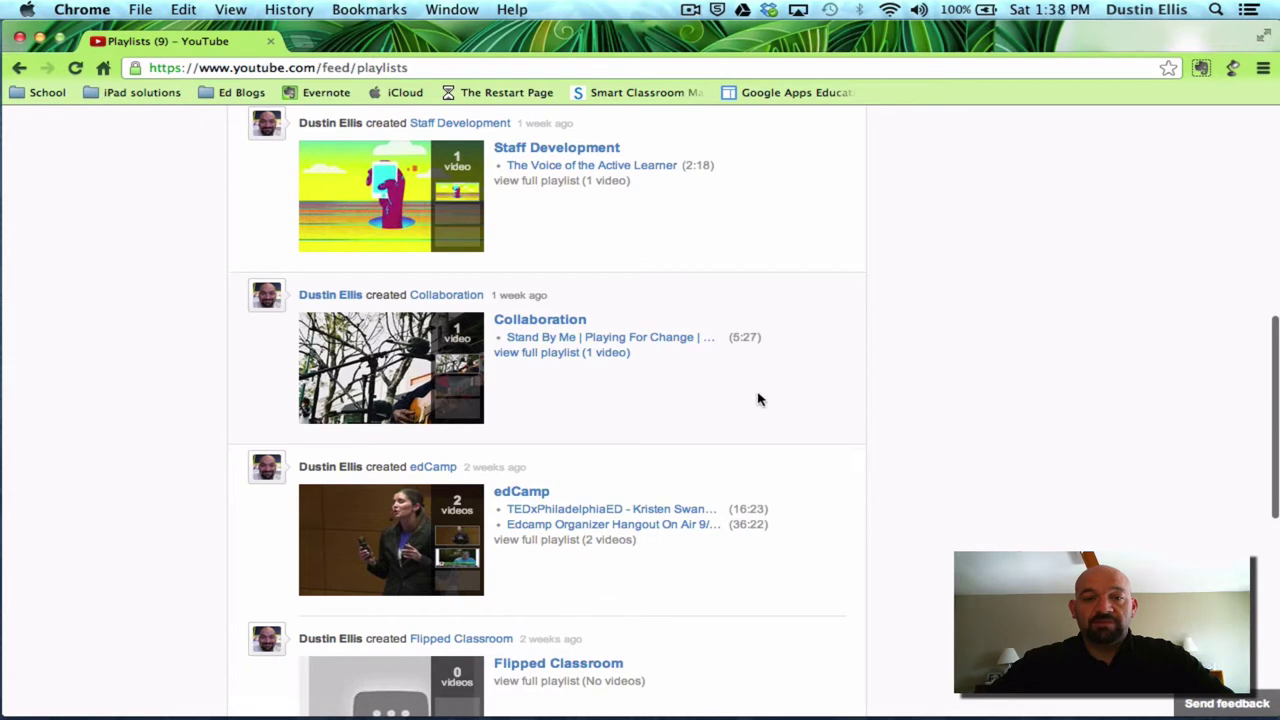
pyautogui.scroll(-4, 758, 400)
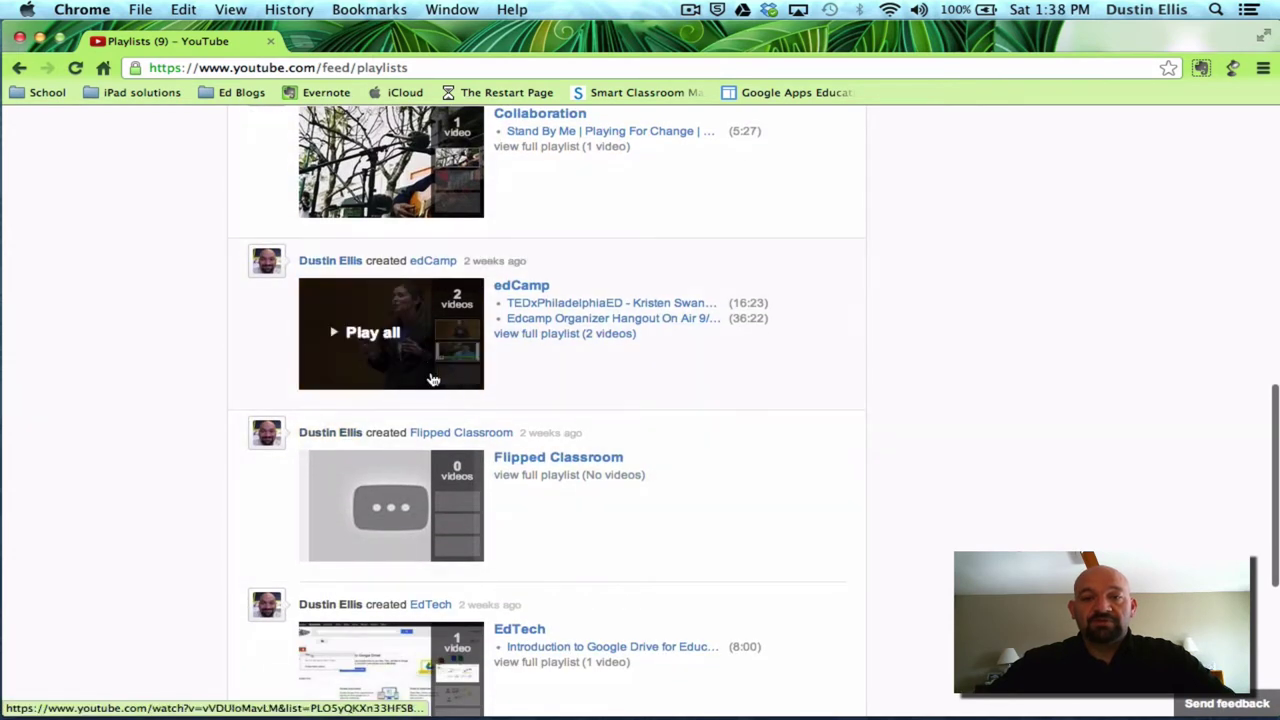
pyautogui.scroll(-5, 775, 405)
pyautogui.scroll(15, 775, 405)
pyautogui.scroll(1, 775, 405)
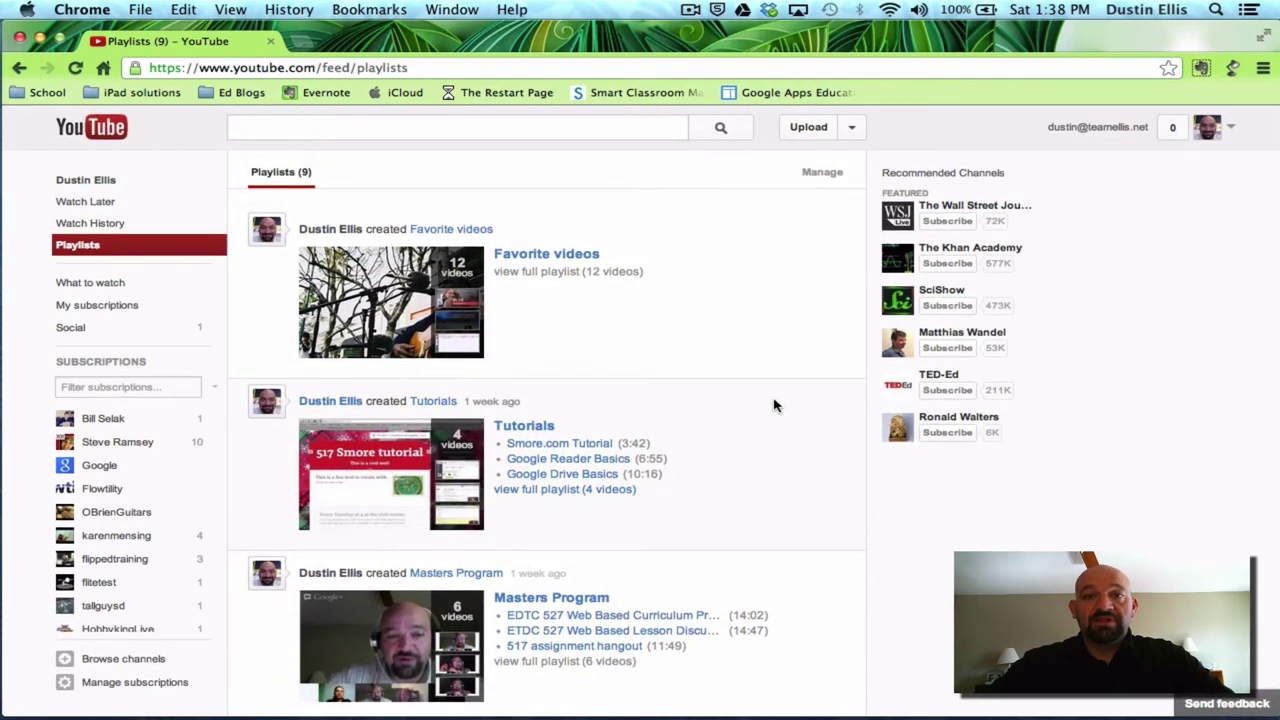
# Open the Masters Program playlist, pause its first video and return to the playlists page
pyautogui.scroll(-5, 729, 486)
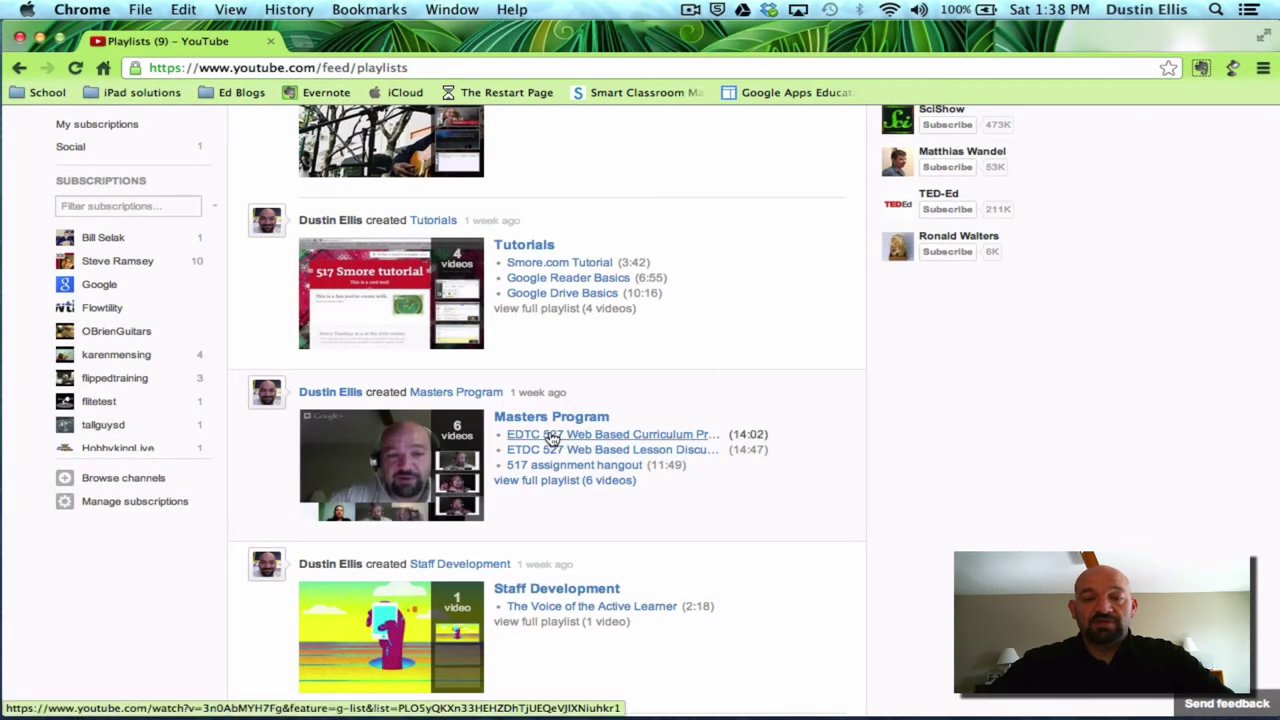
pyautogui.click(551, 424)
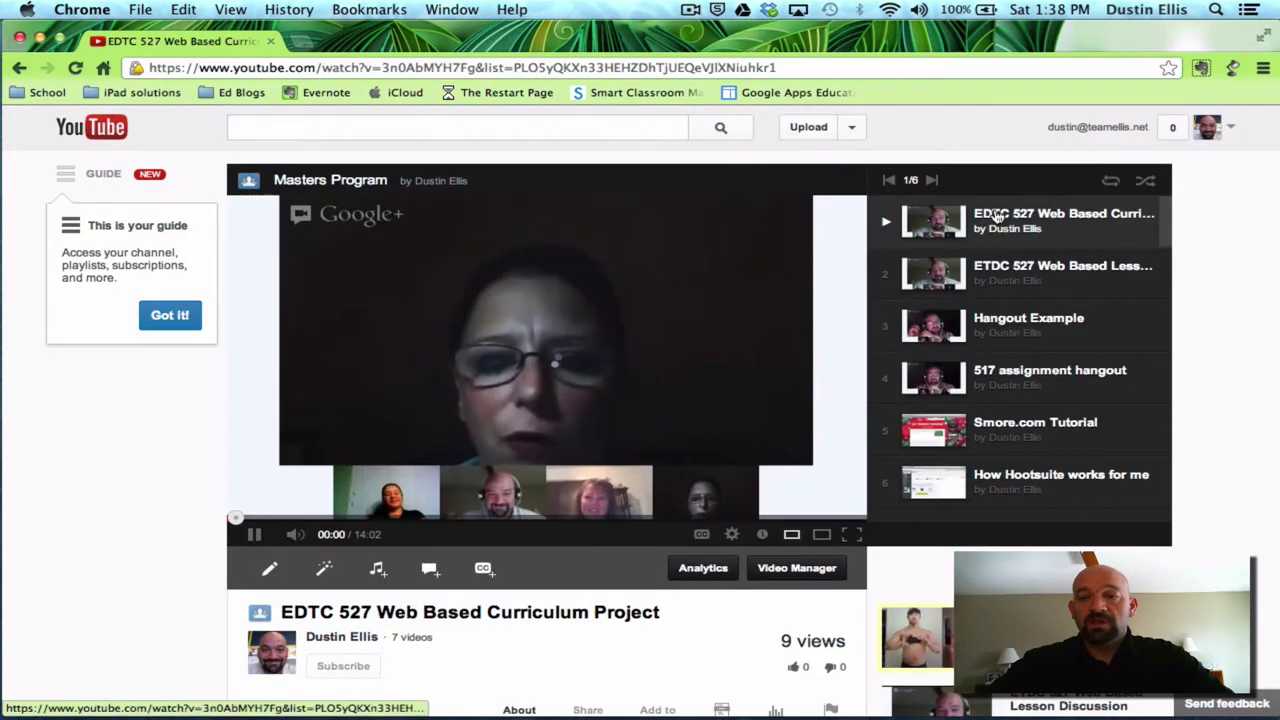
pyautogui.press('space')
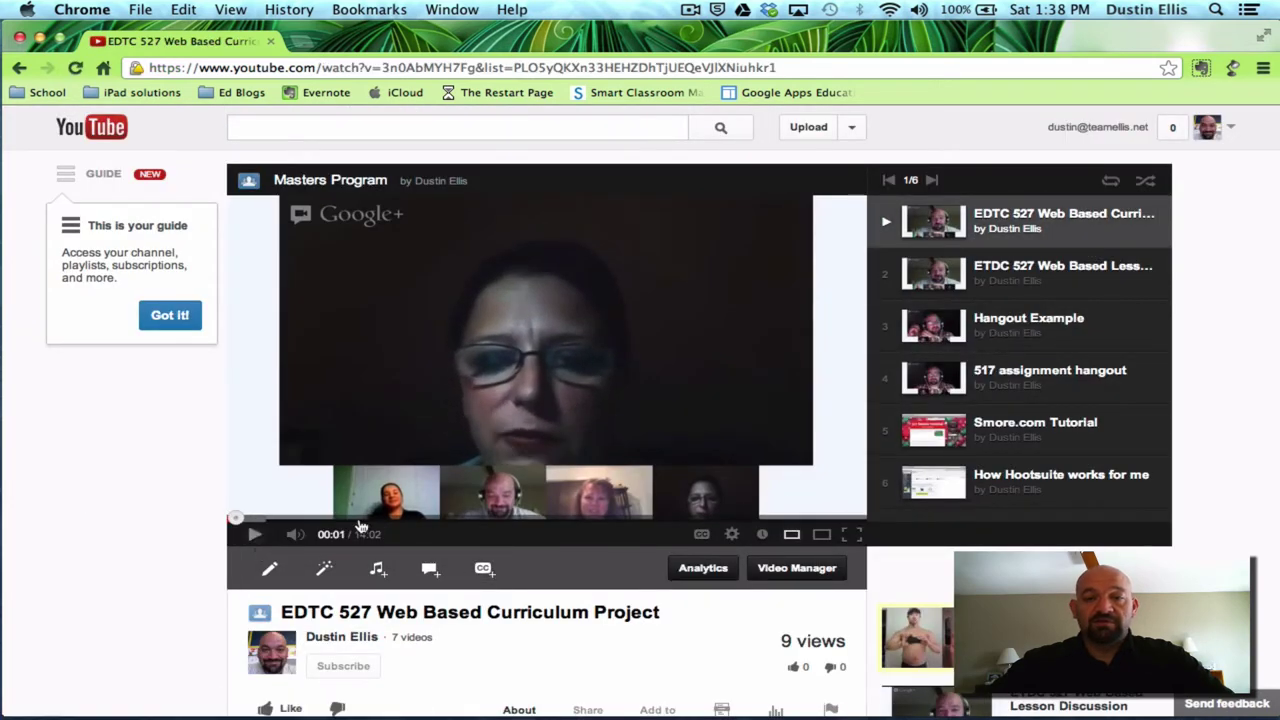
pyautogui.click(18, 70)
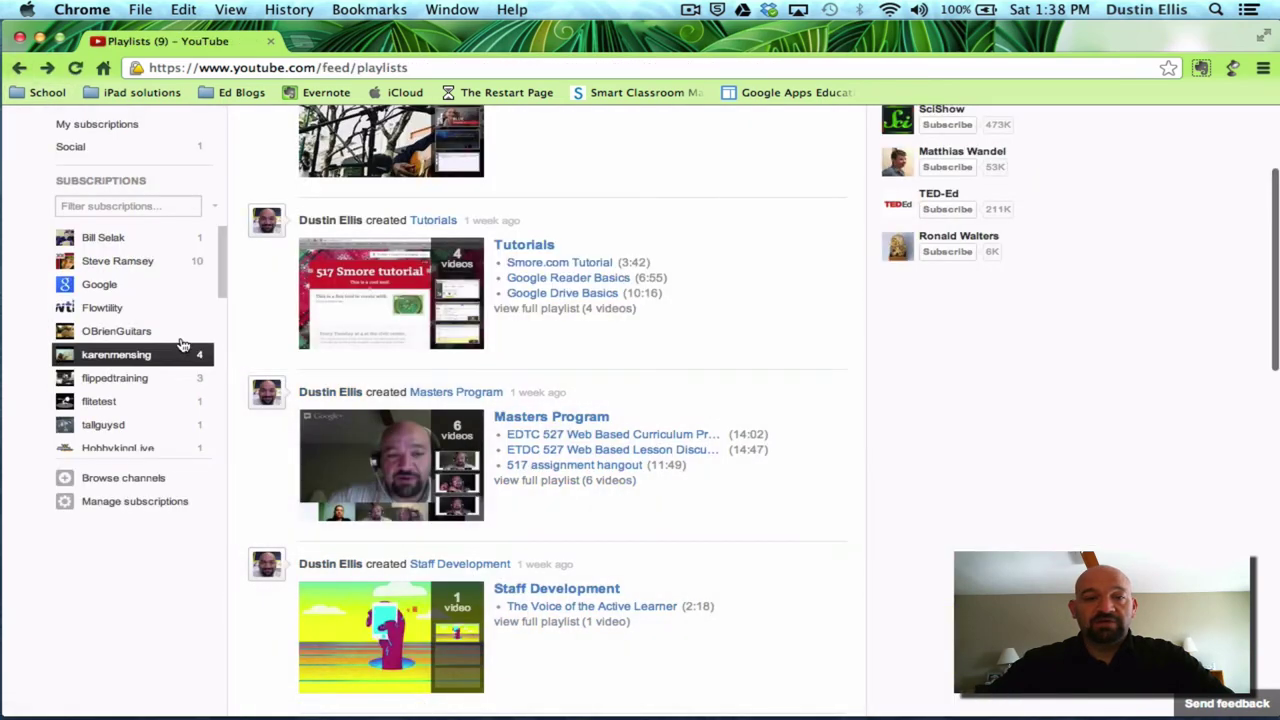
# Look through the full list of subscribed channels
pyautogui.scroll(2, 260, 348)
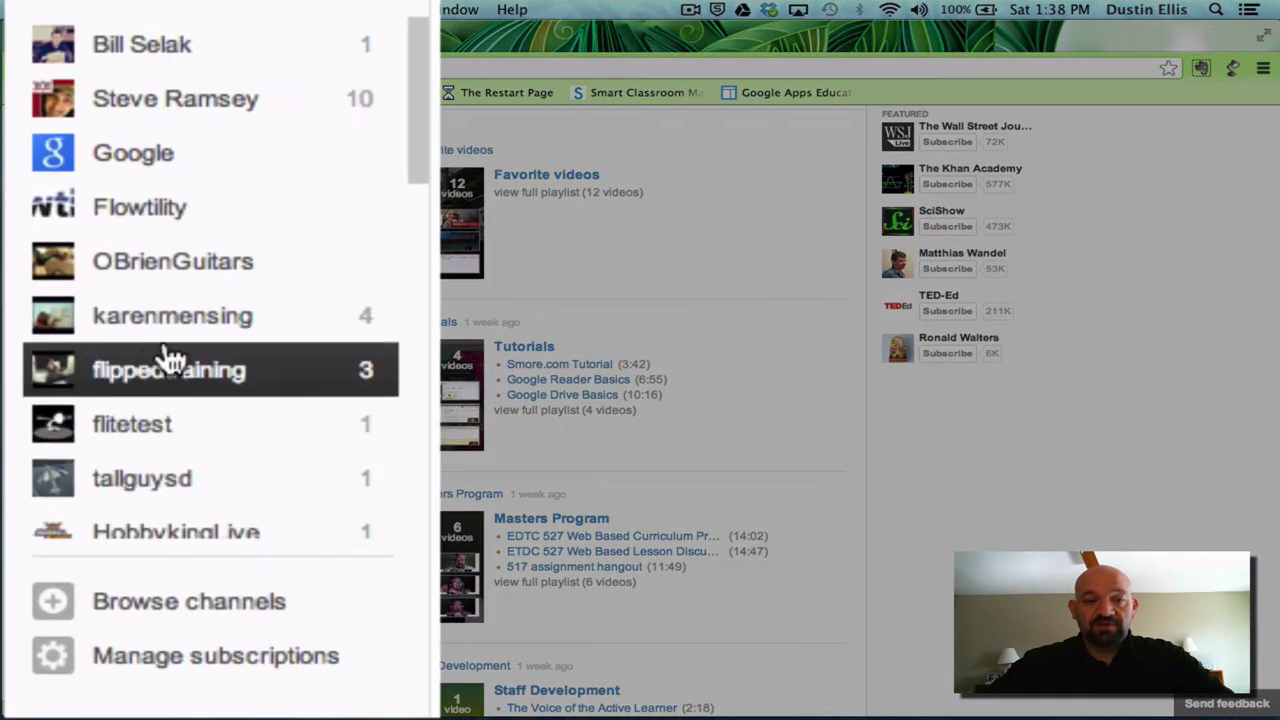
pyautogui.scroll(-5, 116, 470)
pyautogui.scroll(-5, 170, 355)
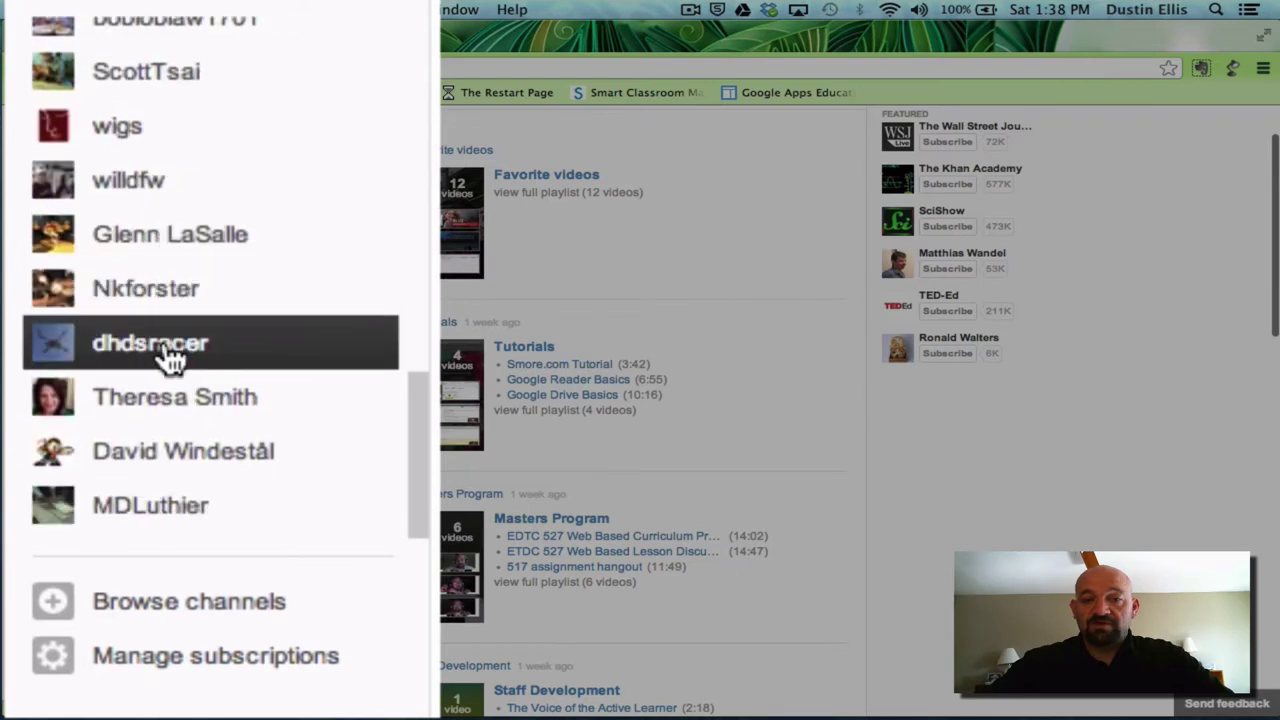
pyautogui.scroll(8, 170, 355)
pyautogui.scroll(3, 170, 355)
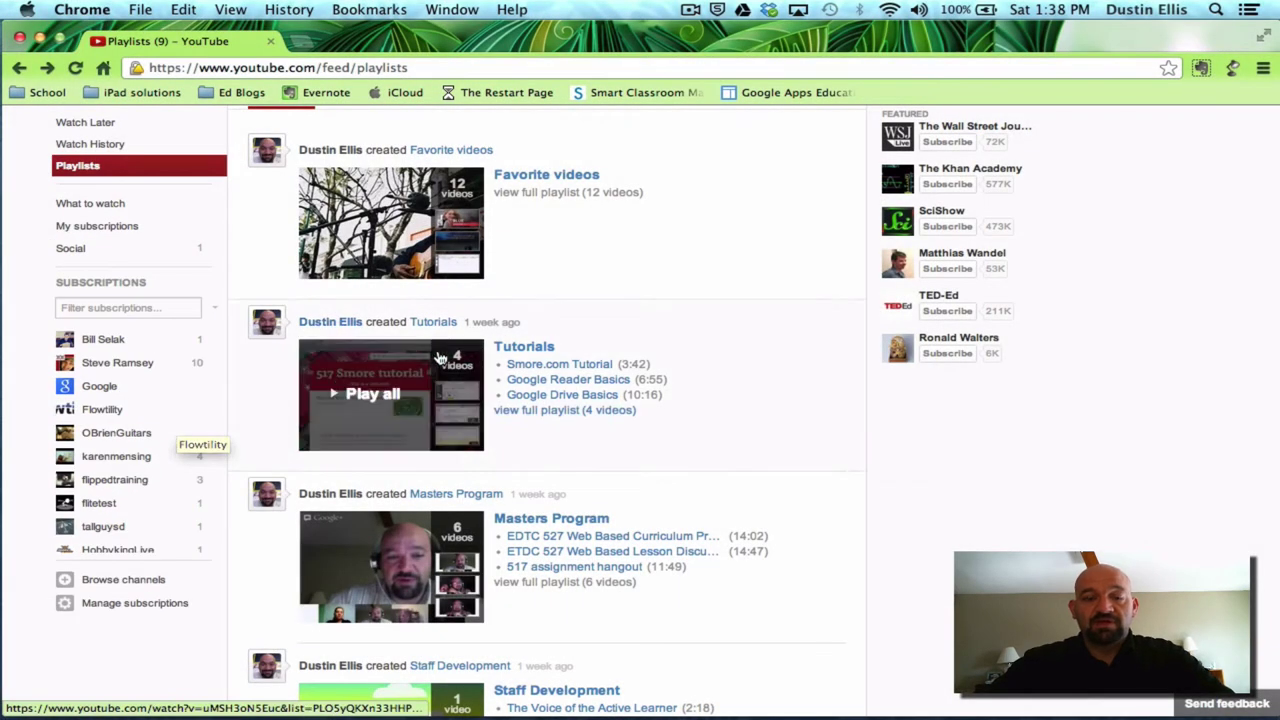
# Subscribe to the featured channels The Khan Academy and TED-Ed
pyautogui.scroll(3, 651, 286)
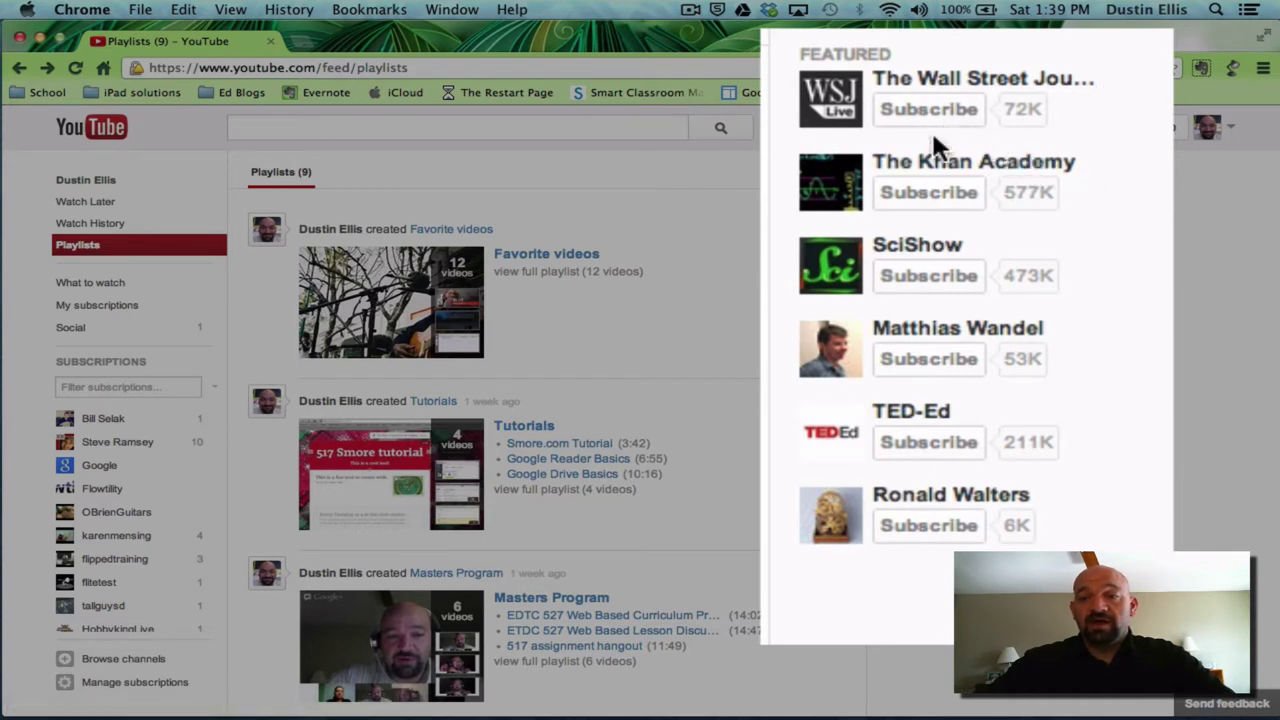
pyautogui.click(927, 199)
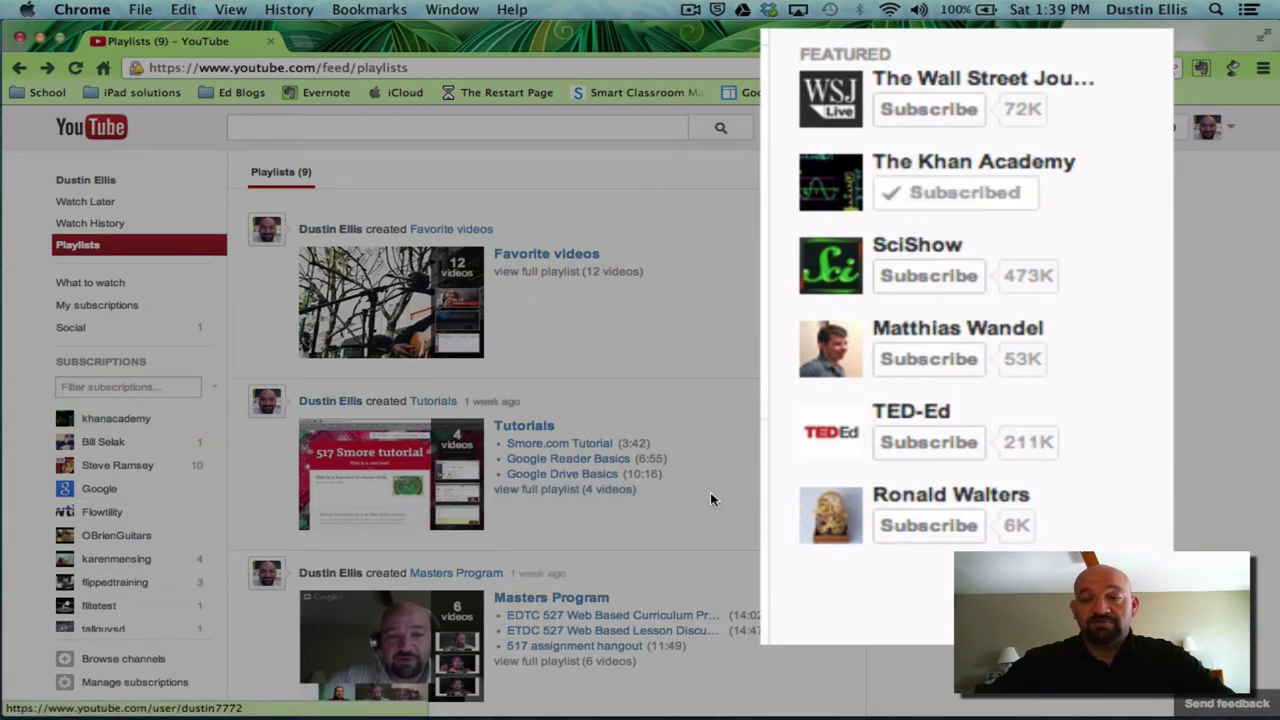
pyautogui.click(918, 456)
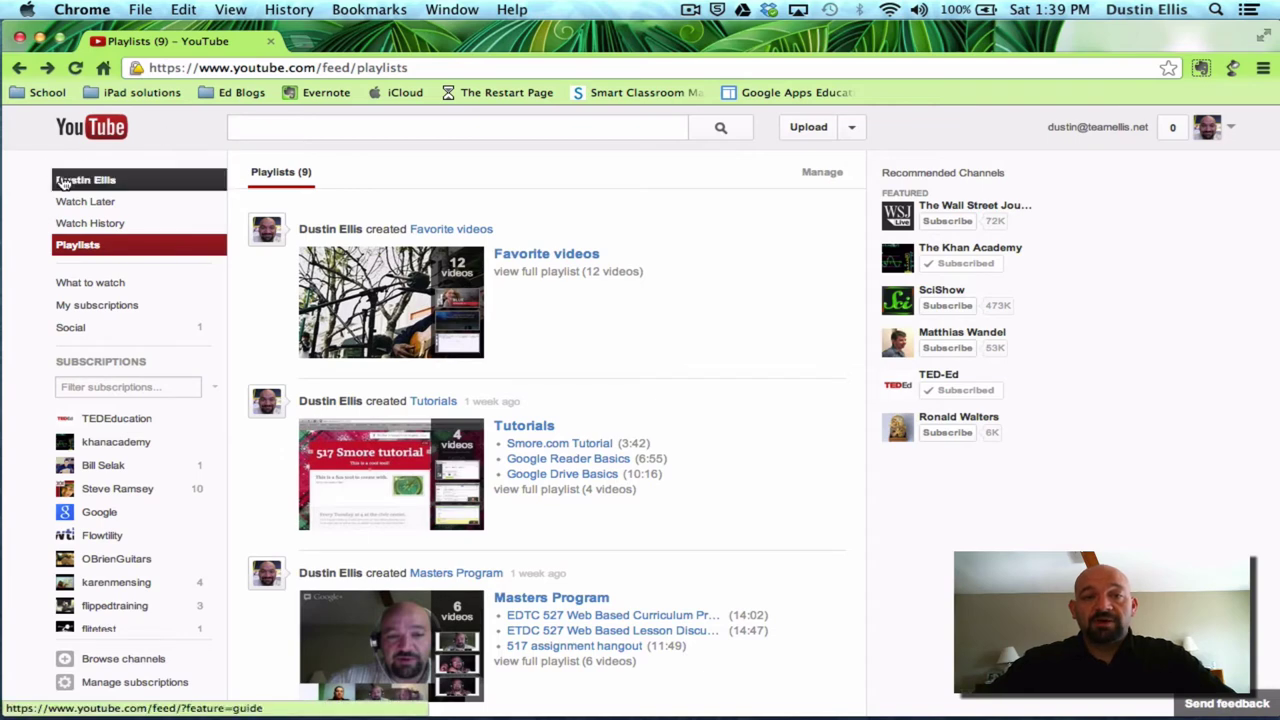
# Go through the own channel to the Video Manager and look over the uploaded videos
pyautogui.click(68, 181)
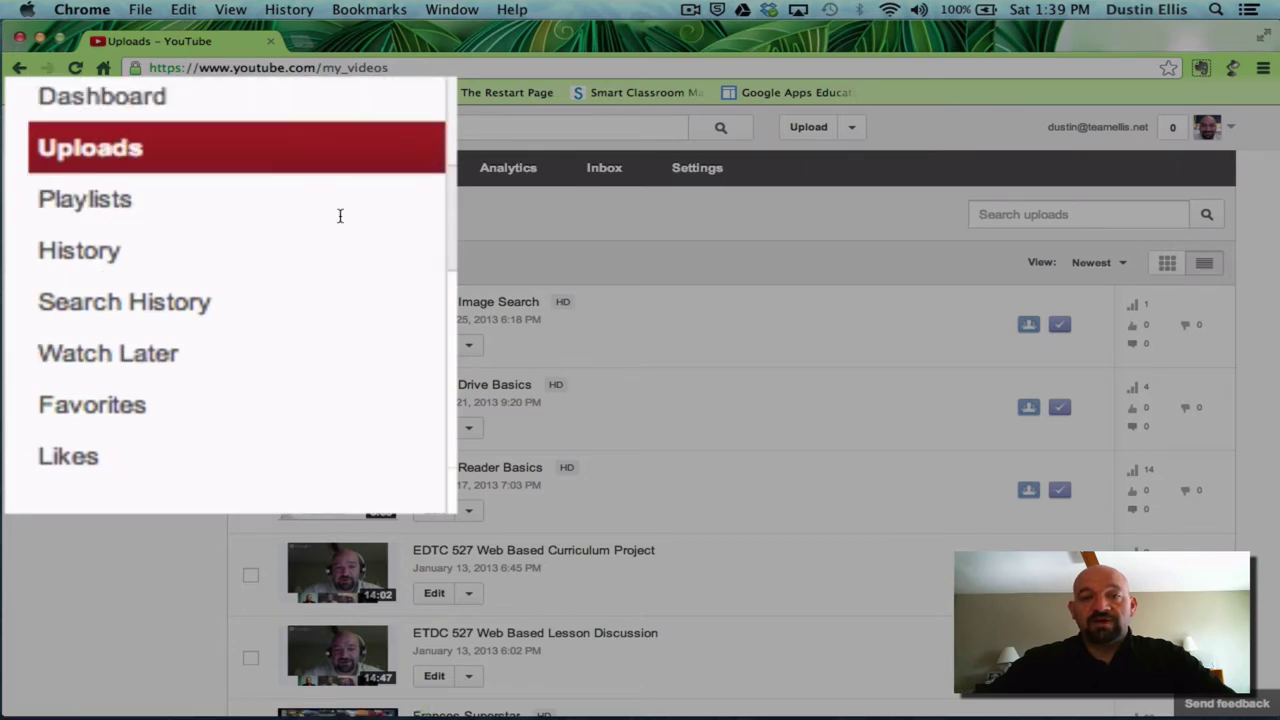
pyautogui.scroll(-10, 692, 557)
pyautogui.scroll(-3, 692, 557)
pyautogui.scroll(15, 692, 557)
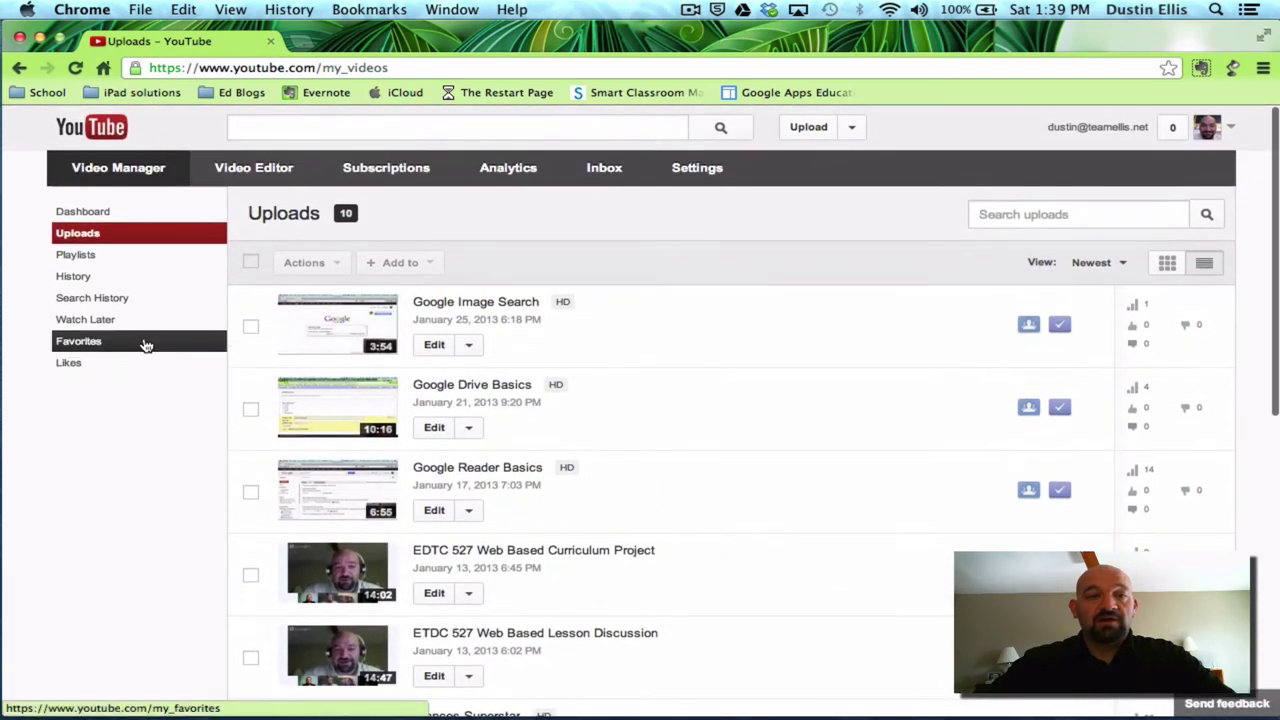
# Create a new playlist titled "School Resources" in the Video Manager and save it
pyautogui.click(87, 263)
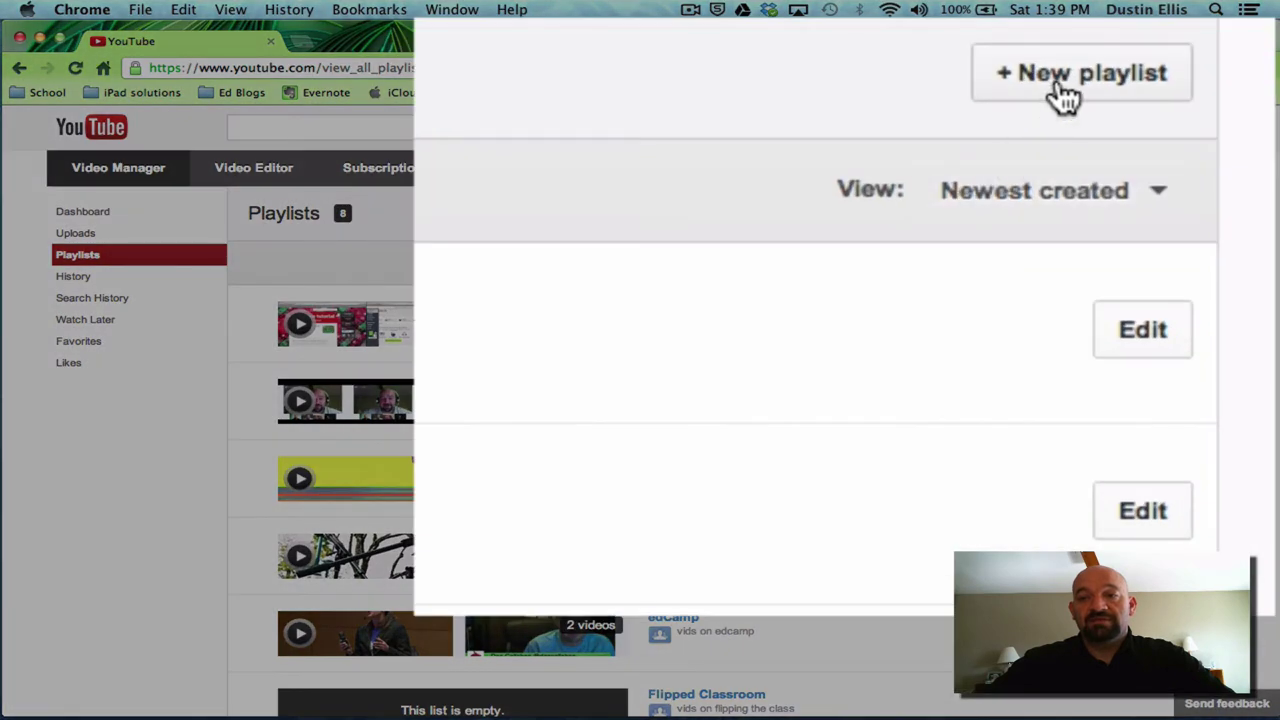
pyautogui.click(1063, 97)
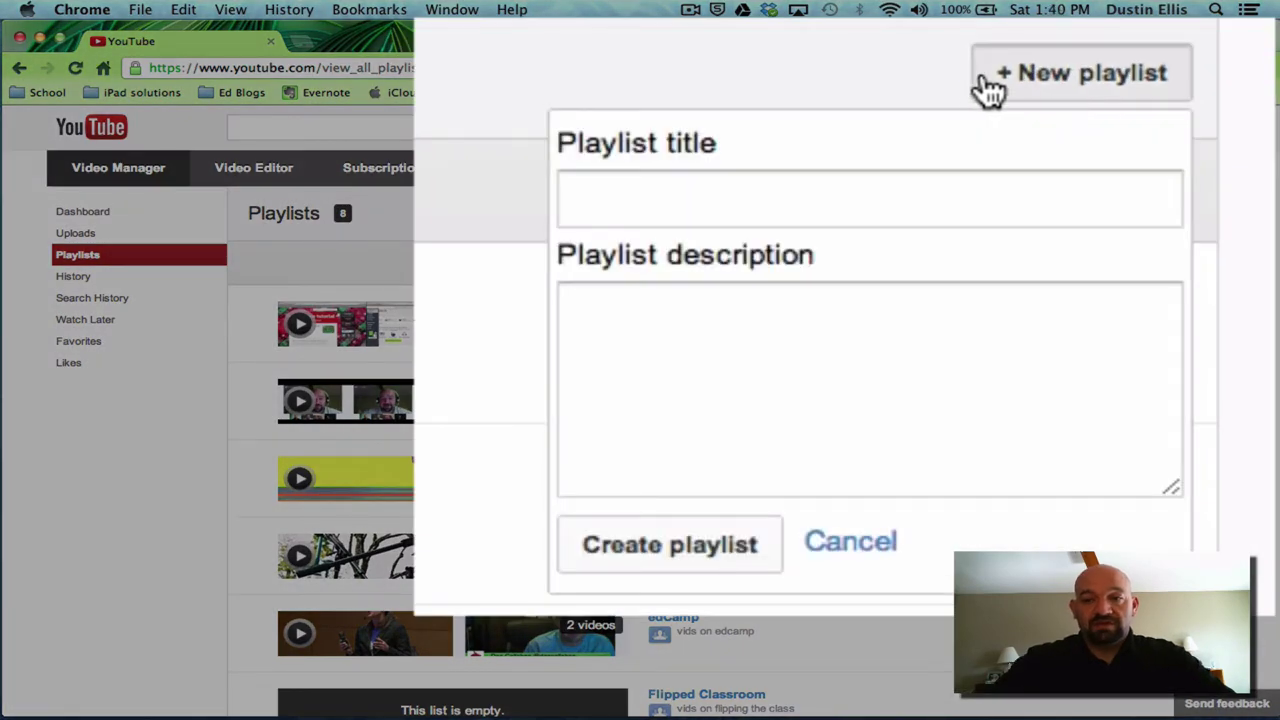
pyautogui.click(806, 205)
pyautogui.click(806, 205)
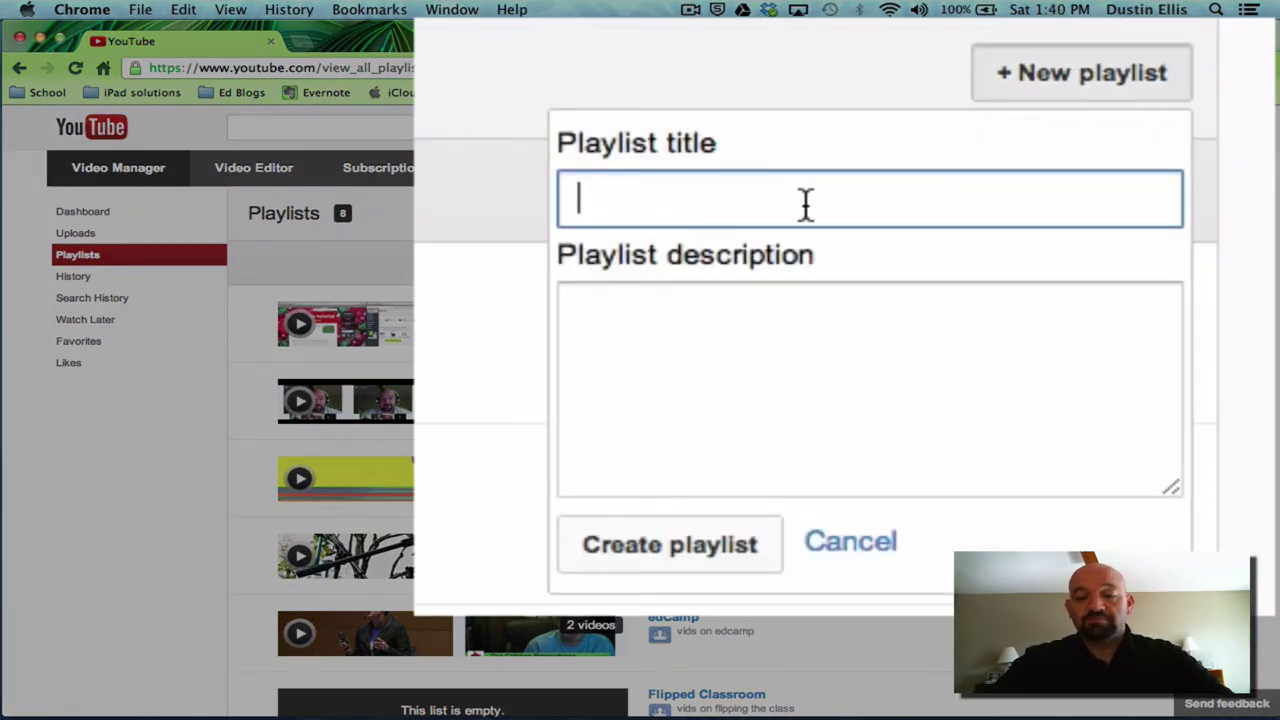
pyautogui.write('School Resources')
pyautogui.press('Return')
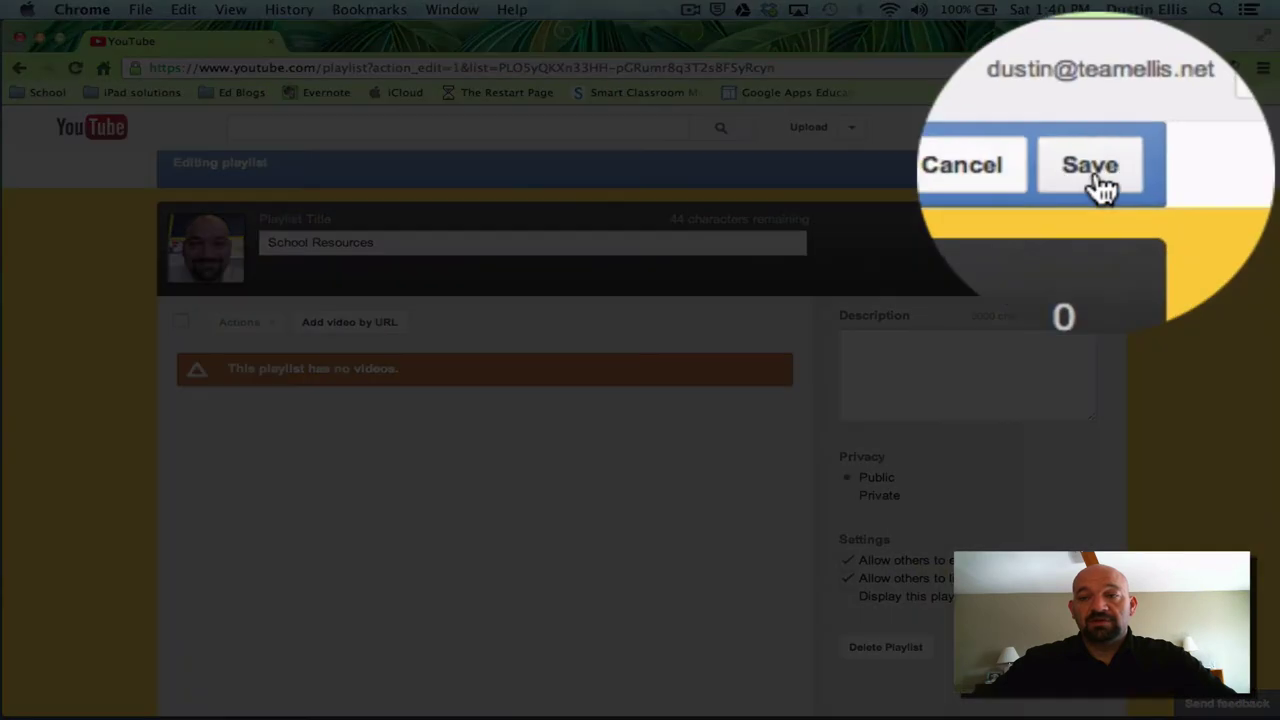
pyautogui.click(1093, 169)
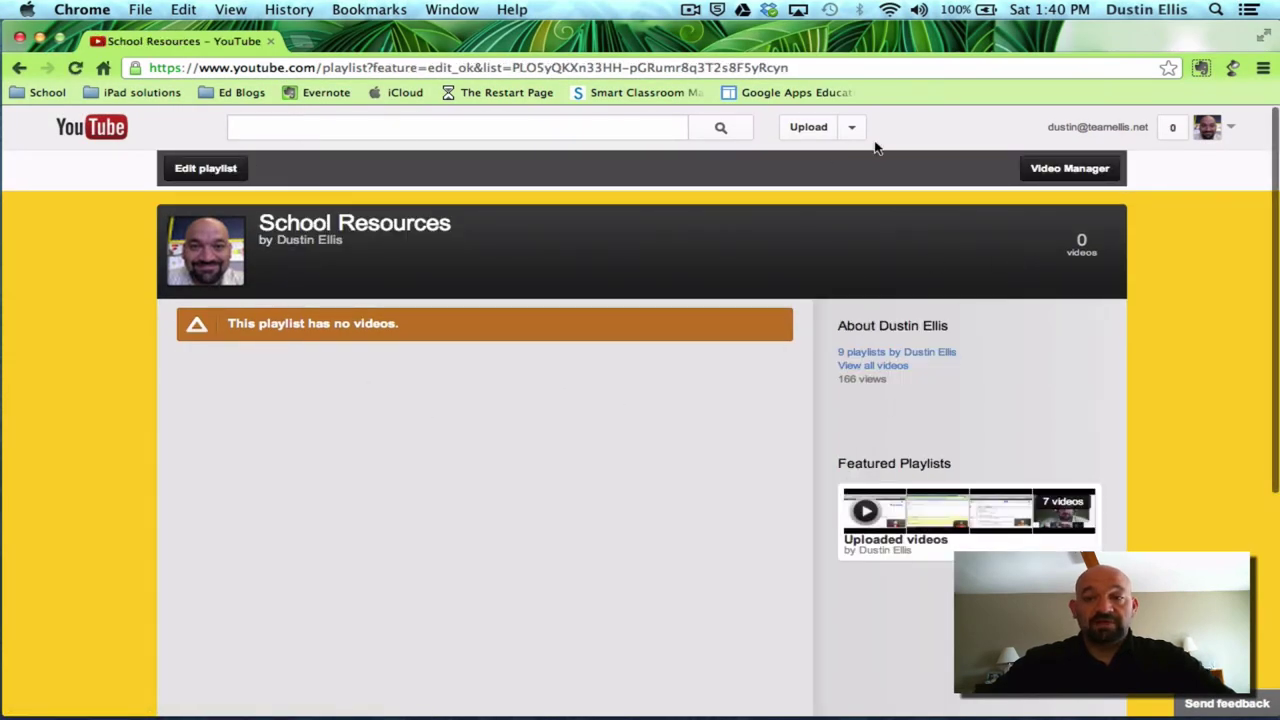
# Open the uploaded Google Image Search video from the Video Manager and view its description
pyautogui.click(1045, 170)
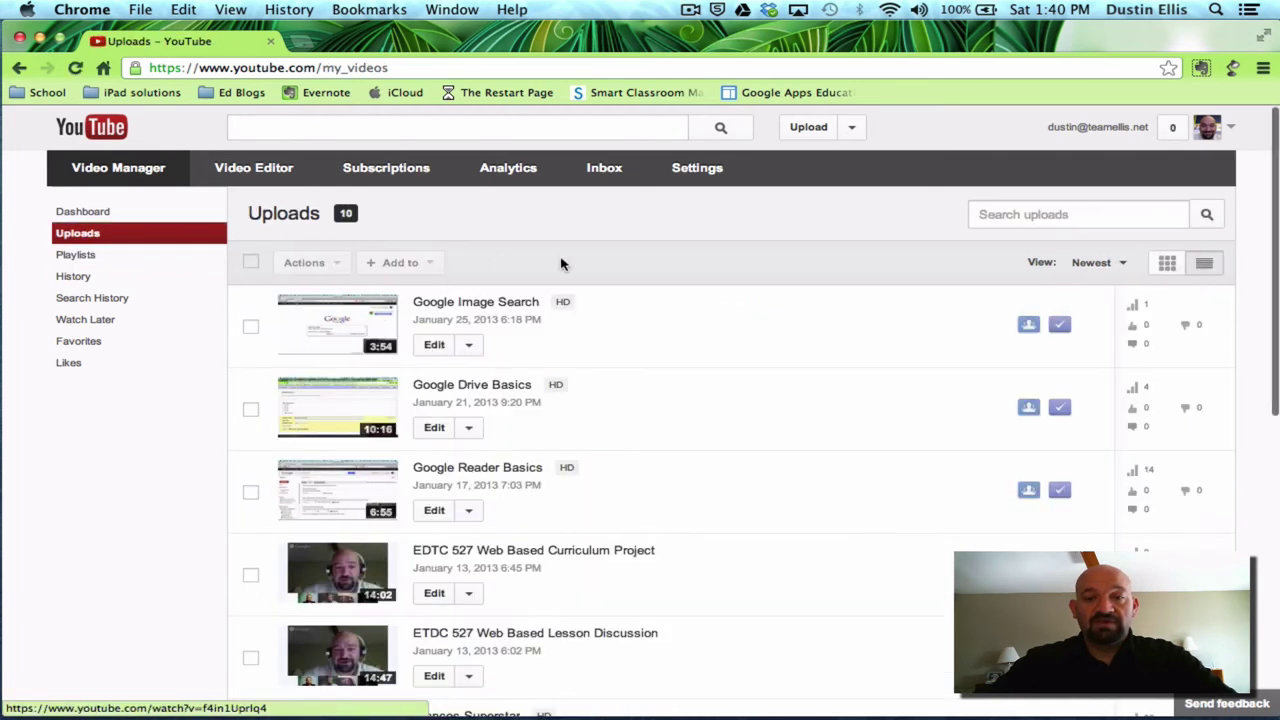
pyautogui.click(492, 304)
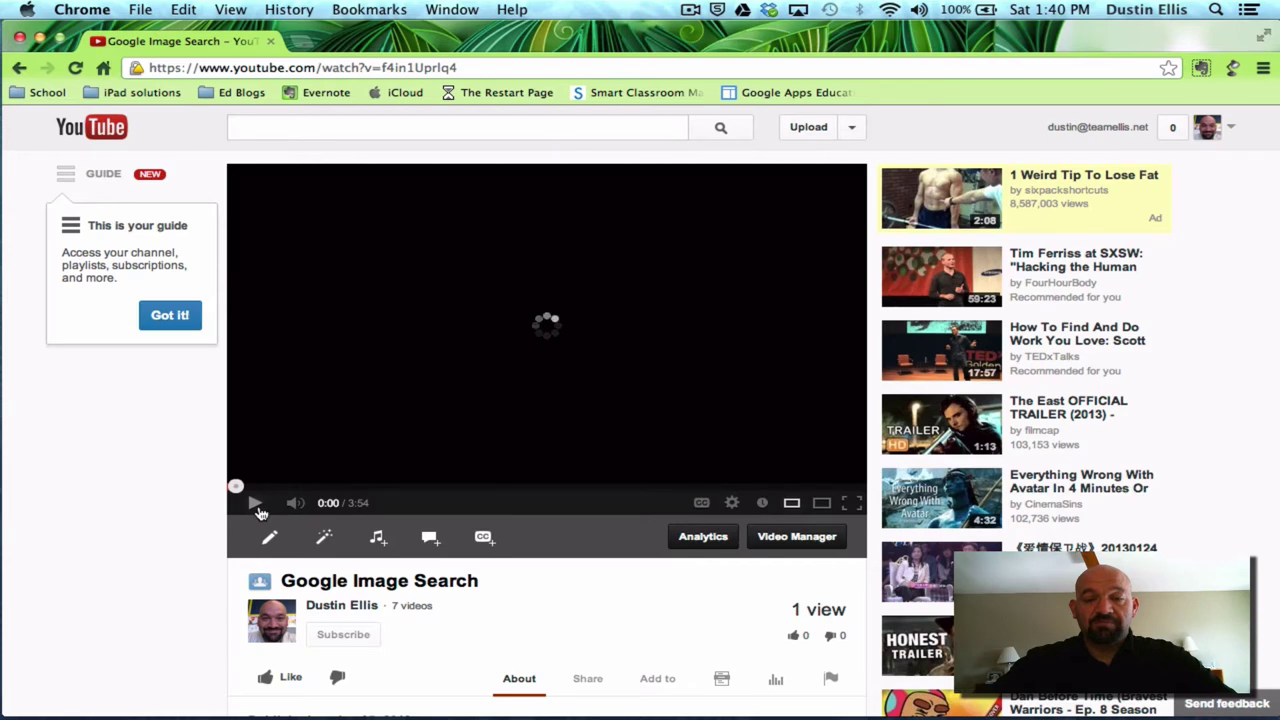
pyautogui.scroll(-3, 614, 509)
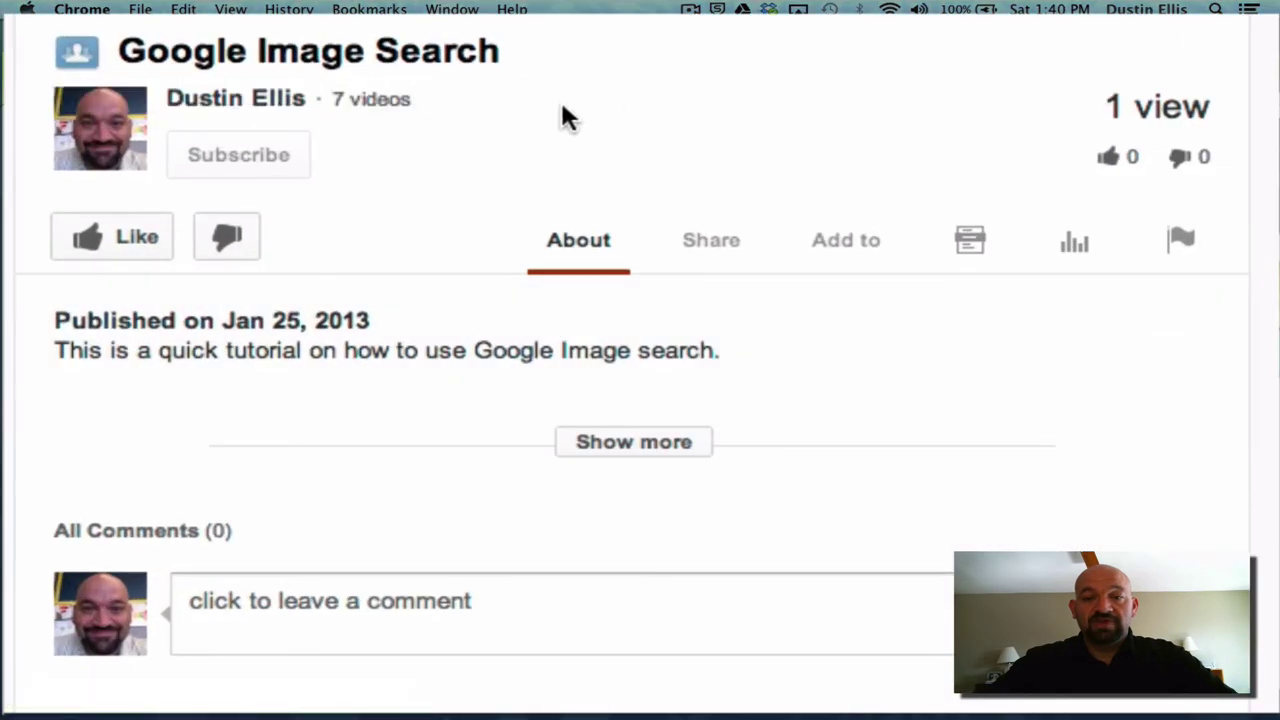
# Look over the video's sharing options: the direct link, the embed code and the email form
pyautogui.moveTo(312, 216)
pyautogui.click(726, 250)
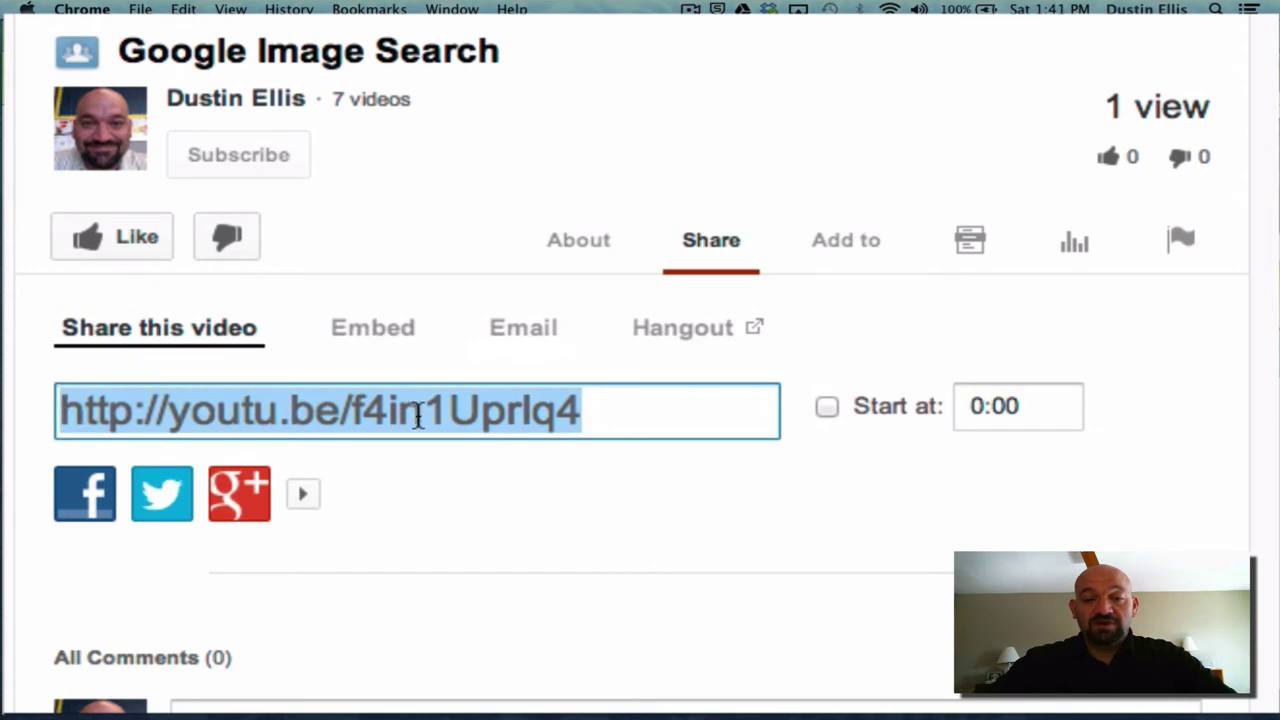
pyautogui.click(373, 330)
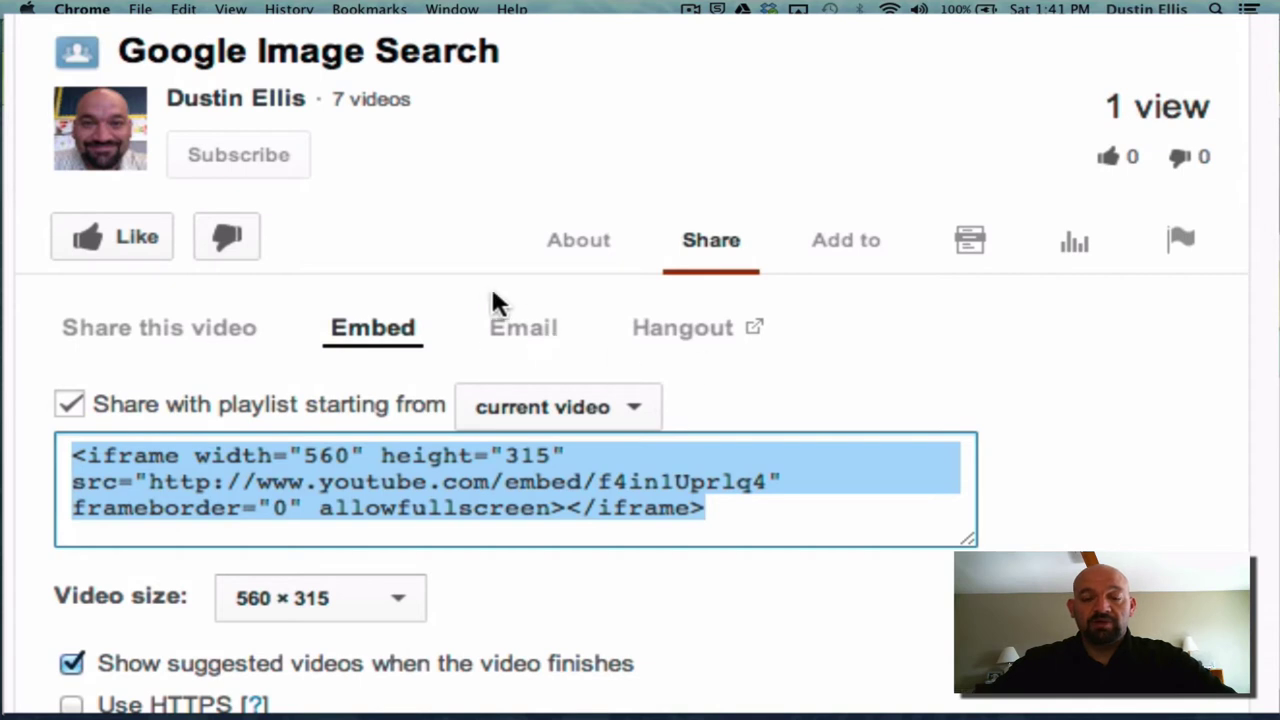
pyautogui.click(556, 333)
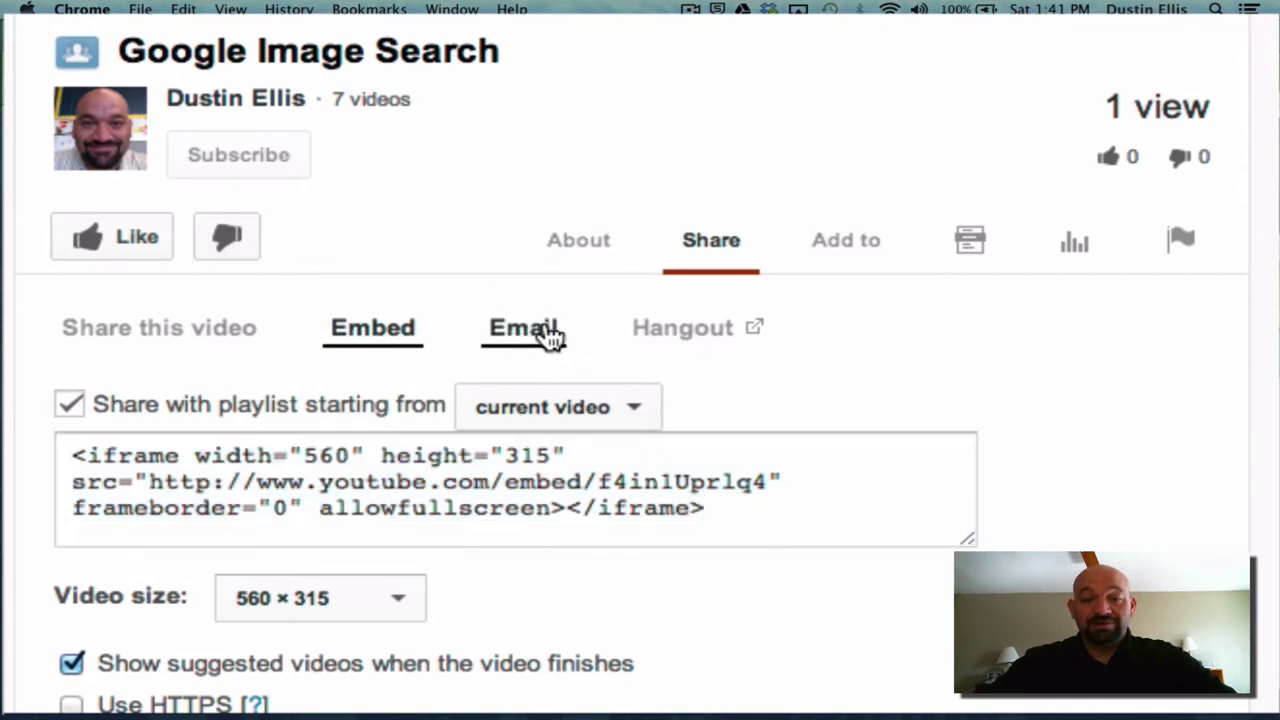
pyautogui.scroll(-5, 958, 405)
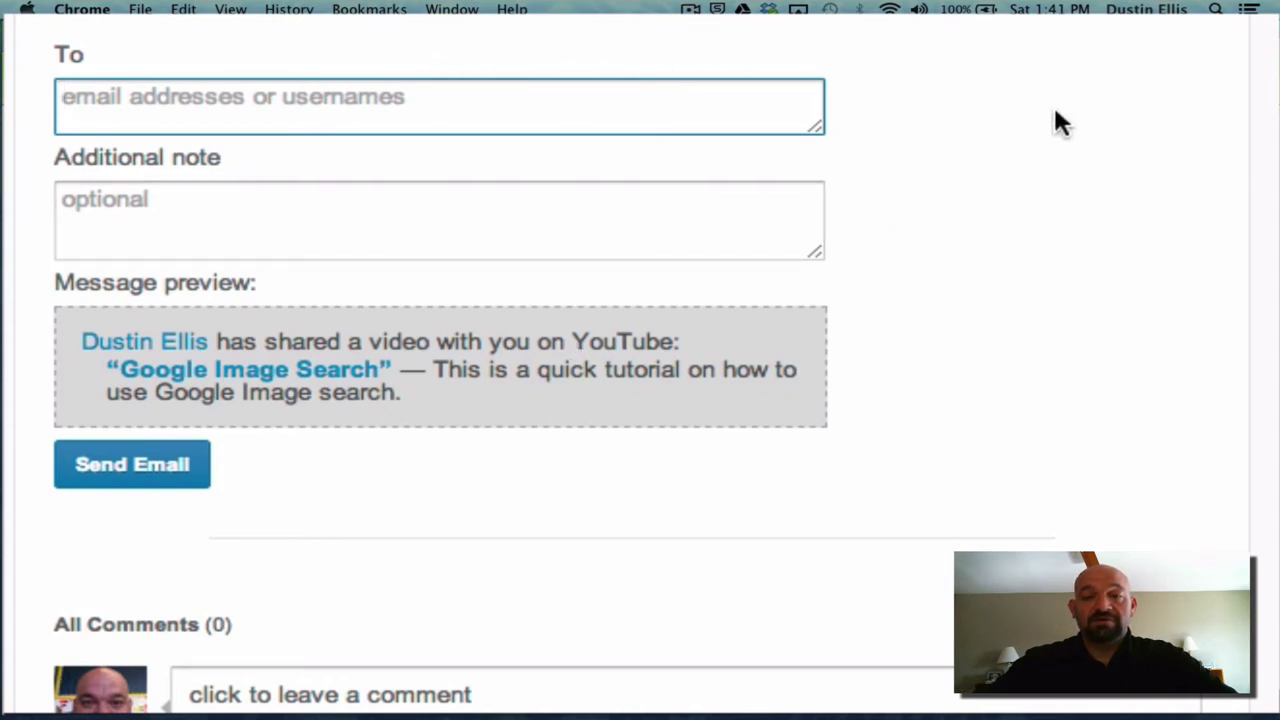
pyautogui.scroll(2, 1060, 122)
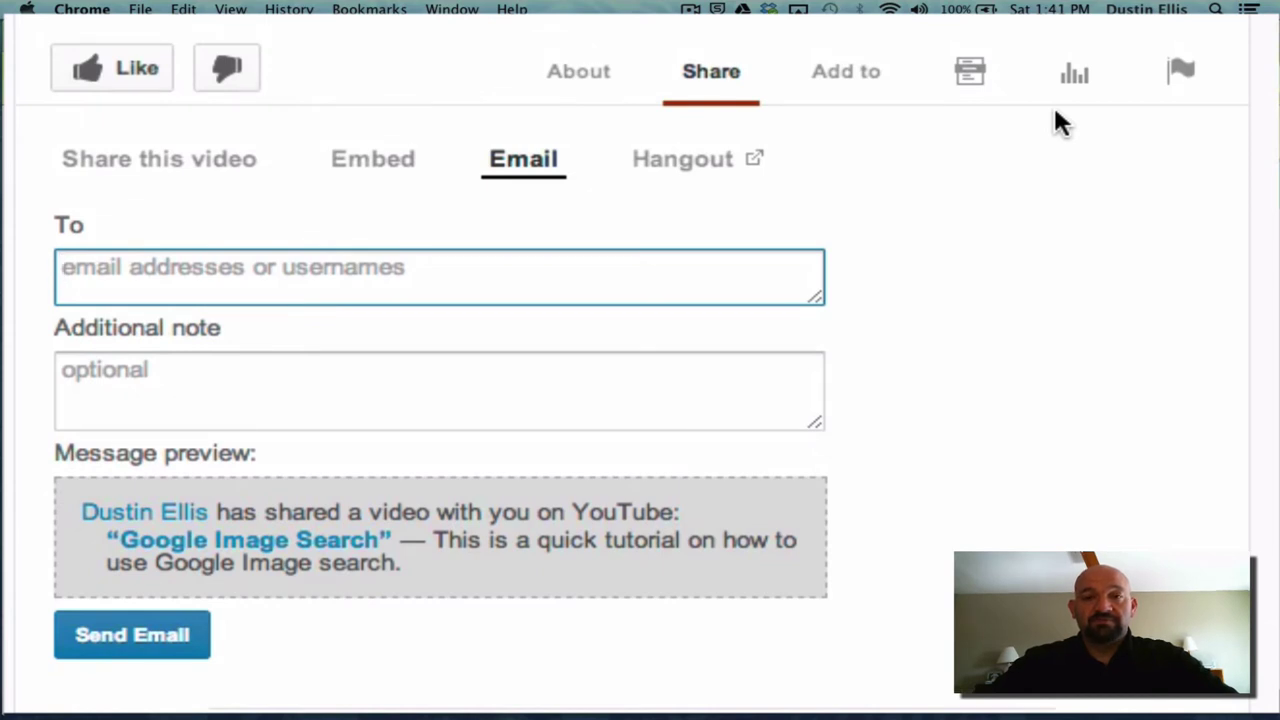
# Add the Google Image Search video to the School Resources playlist without a note
pyautogui.click(846, 72)
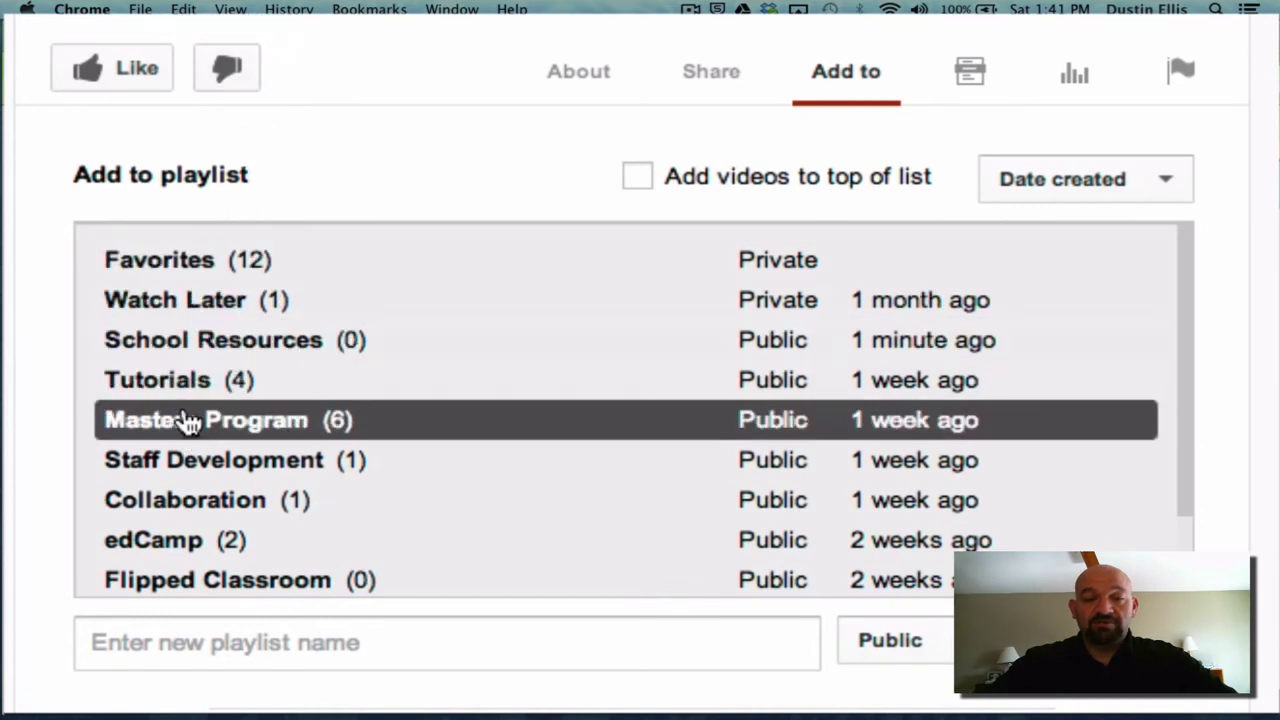
pyautogui.click(265, 348)
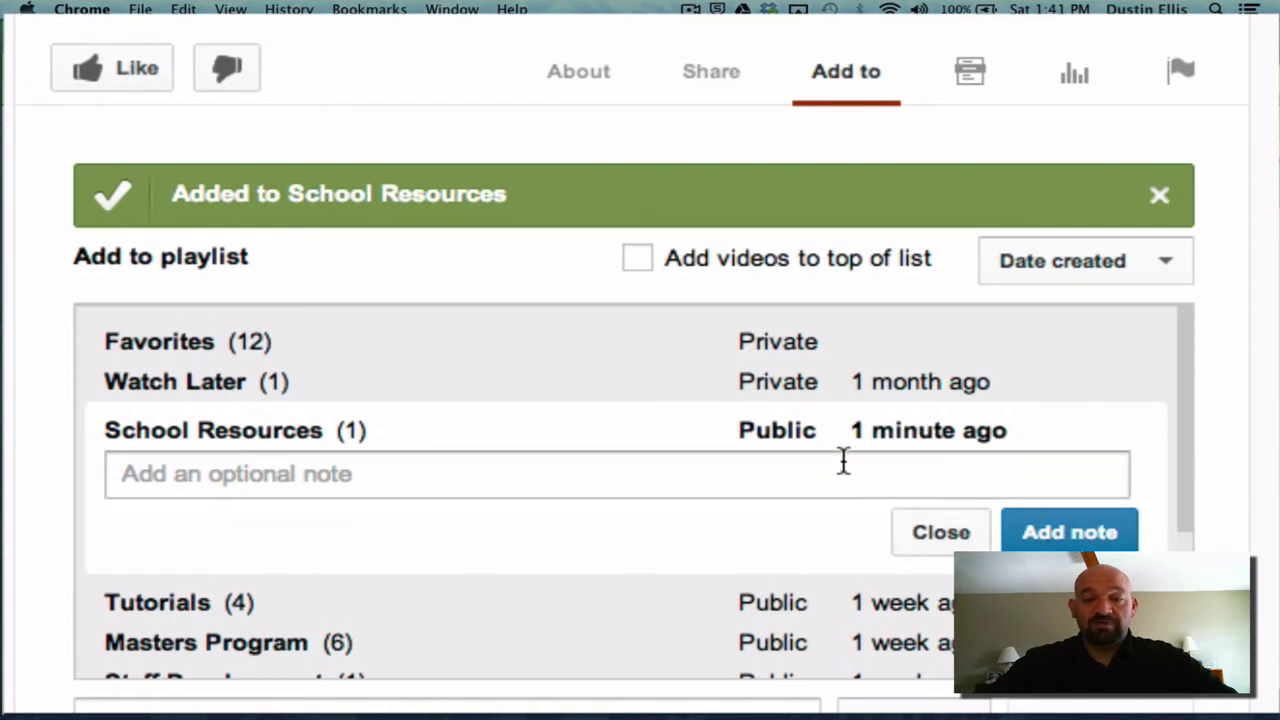
pyautogui.click(950, 532)
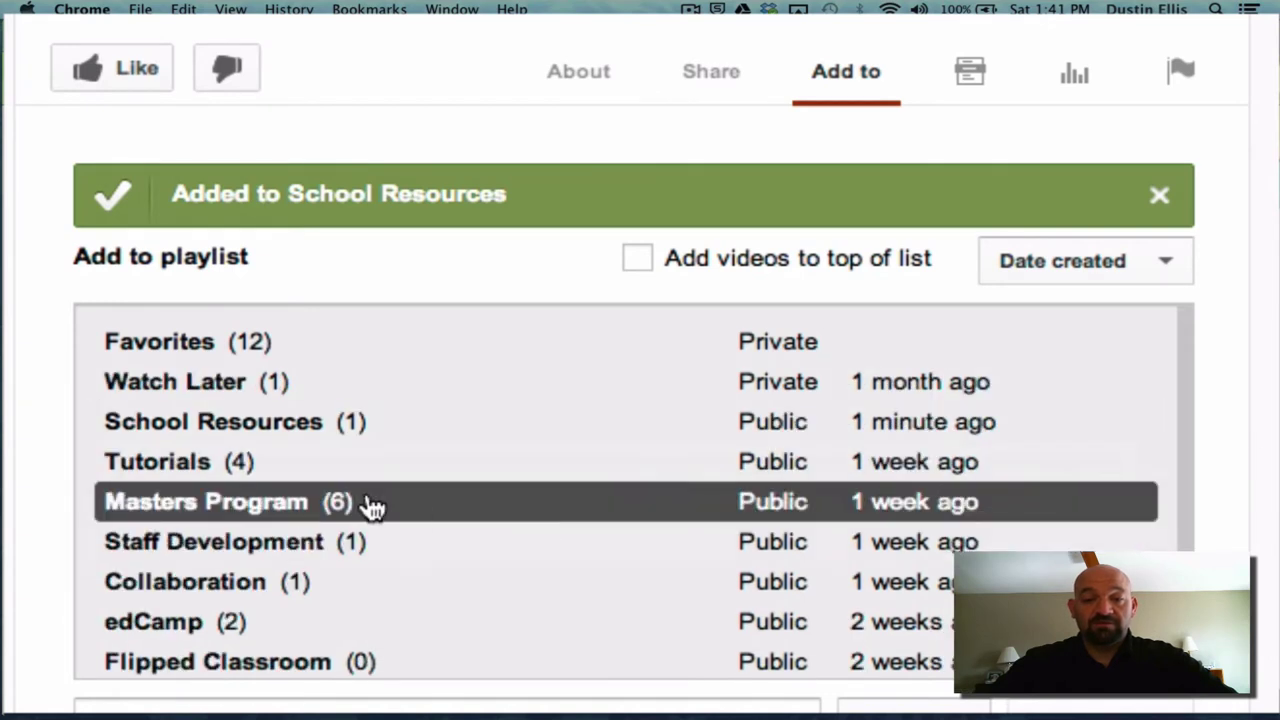
# Add the same video to the School Resources playlist a second time and dismiss the notice
pyautogui.click(240, 437)
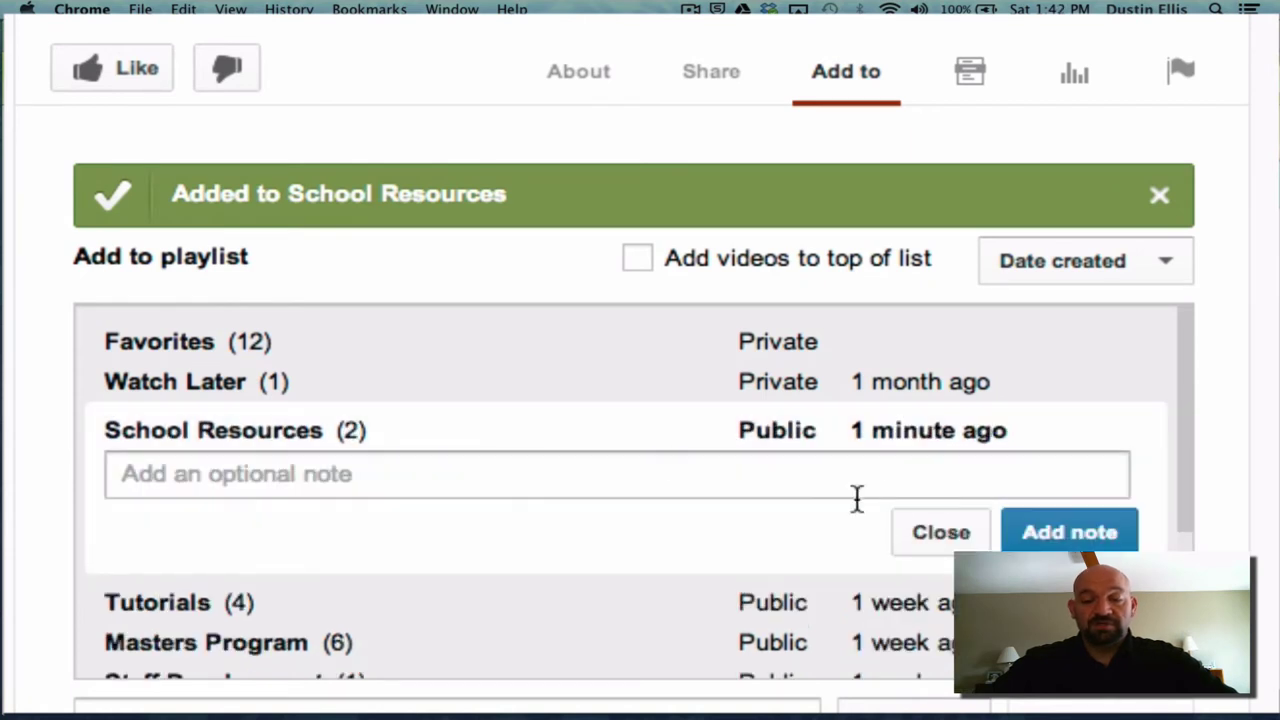
pyautogui.click(937, 533)
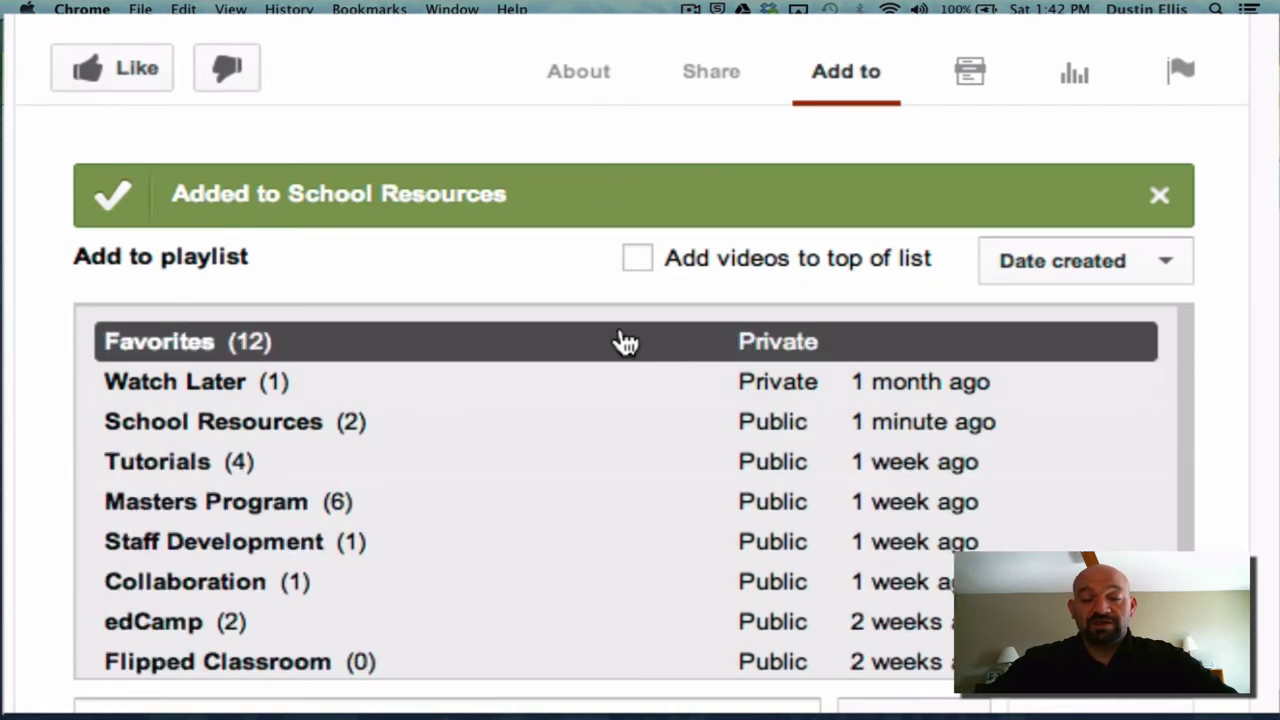
pyautogui.click(1159, 195)
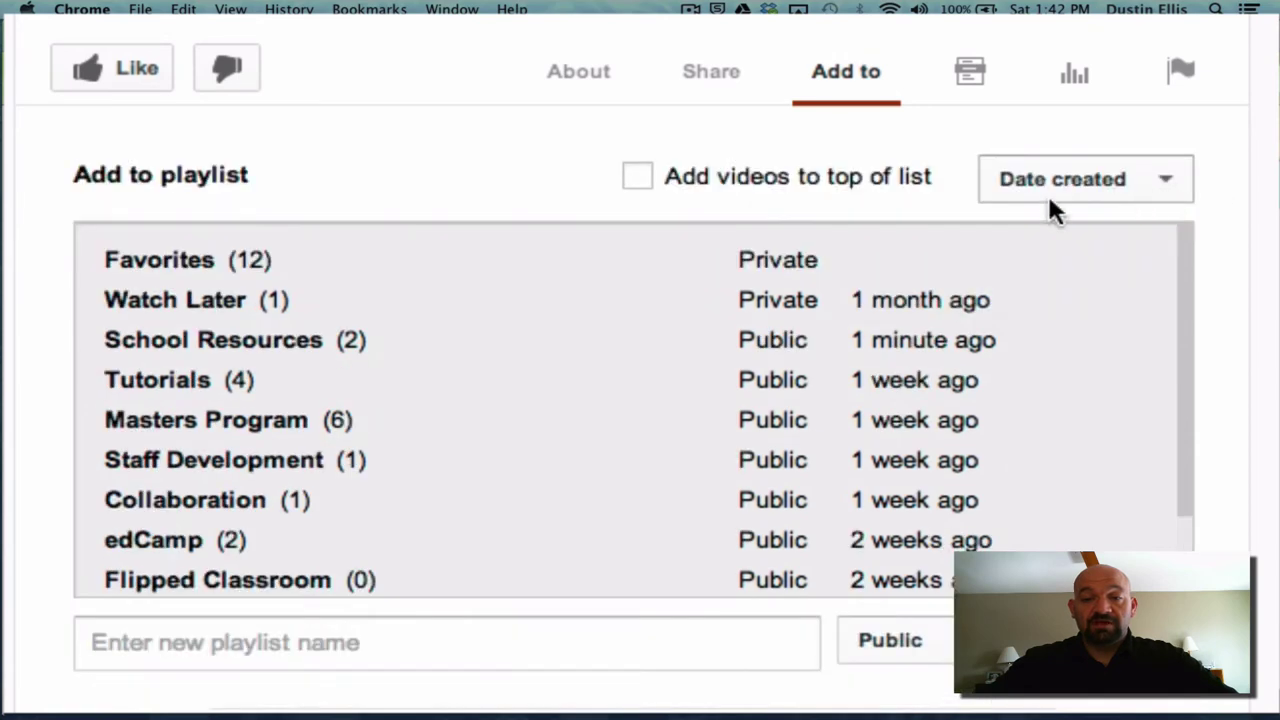
# Go through the own channel to the list of playlists in the Video Manager
pyautogui.scroll(10, 487, 307)
pyautogui.press('ctrl+super+f')
pyautogui.press('super+0')
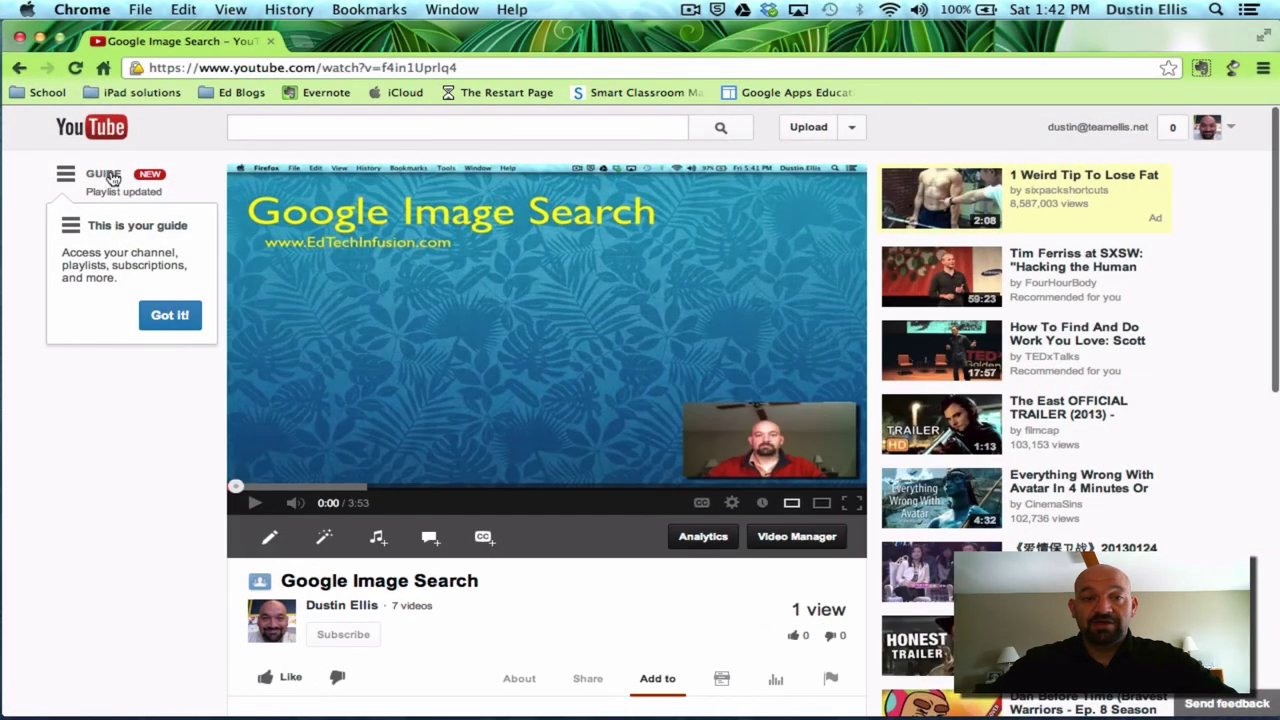
pyautogui.click(104, 176)
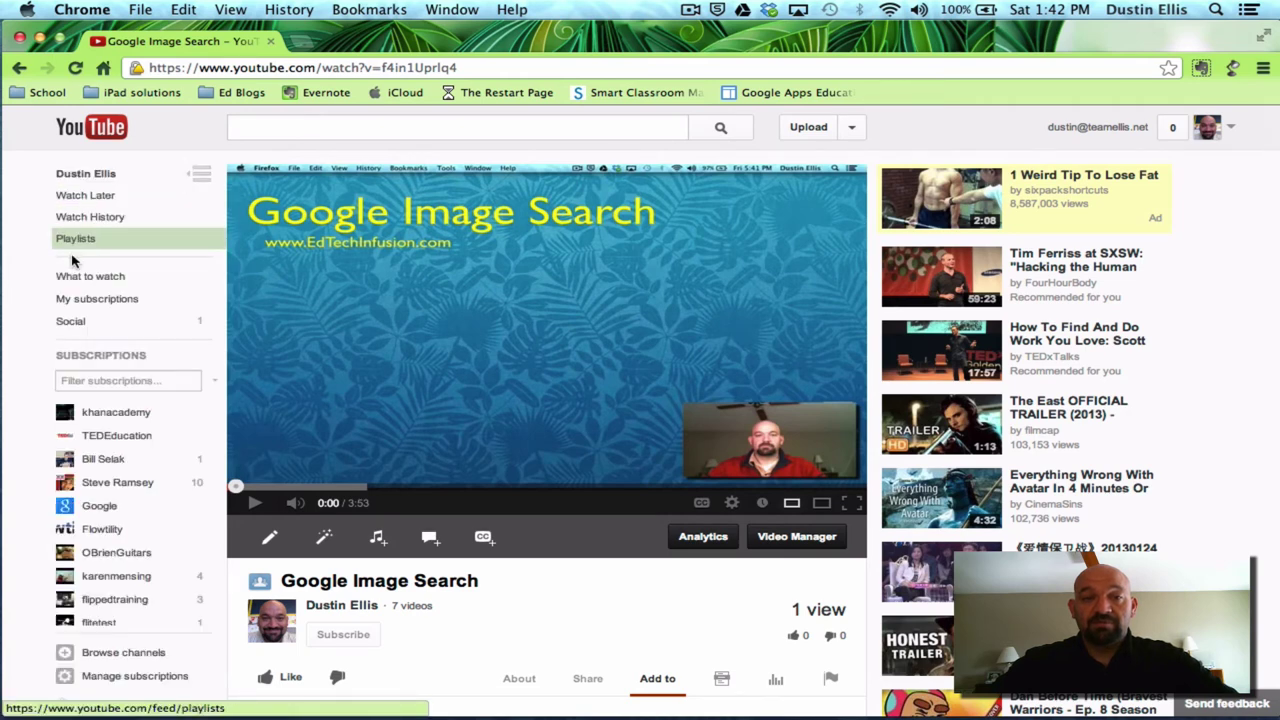
pyautogui.click(100, 176)
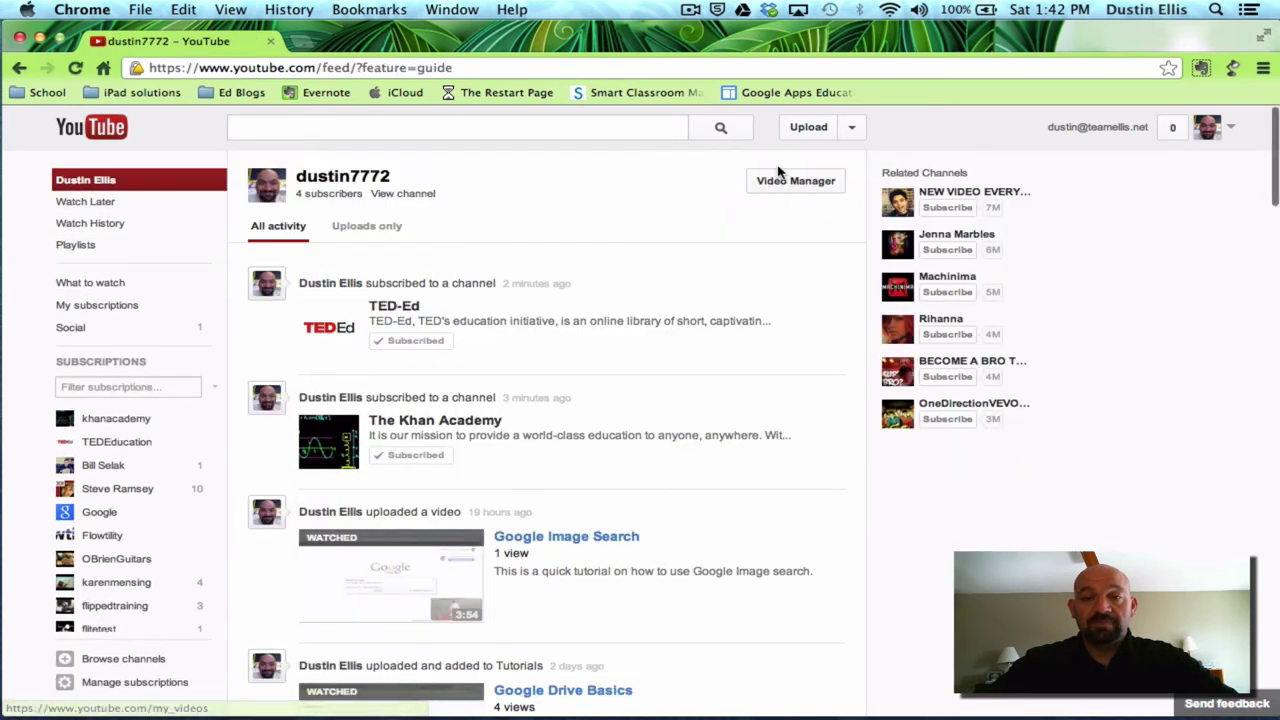
pyautogui.click(791, 180)
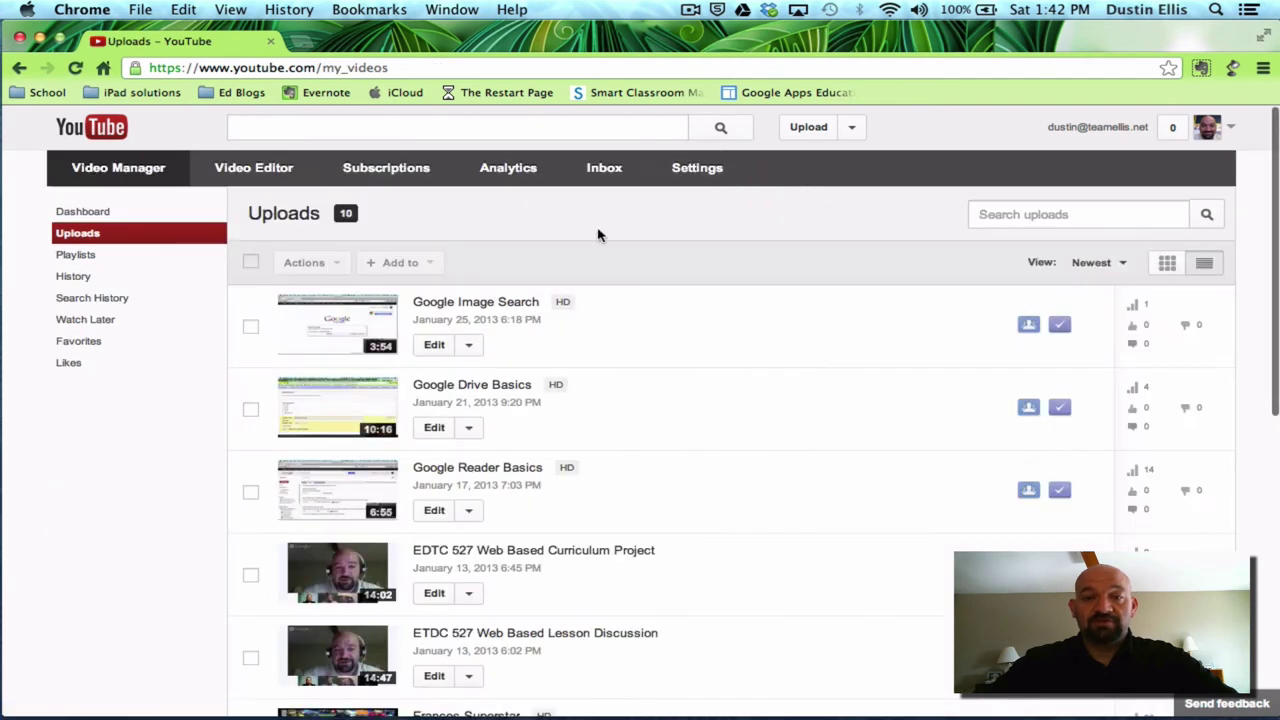
pyautogui.click(88, 257)
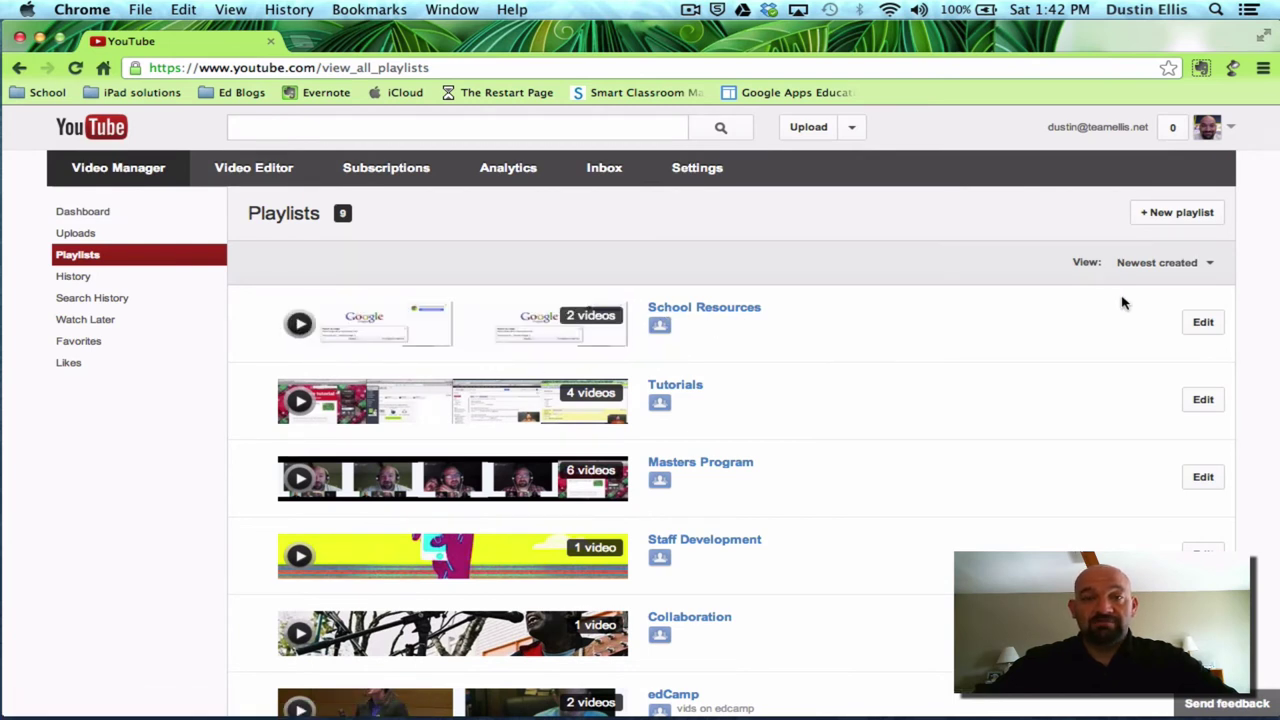
# Remove the second, duplicate Google Image Search video from the School Resources playlist and save the playlist
pyautogui.click(1203, 322)
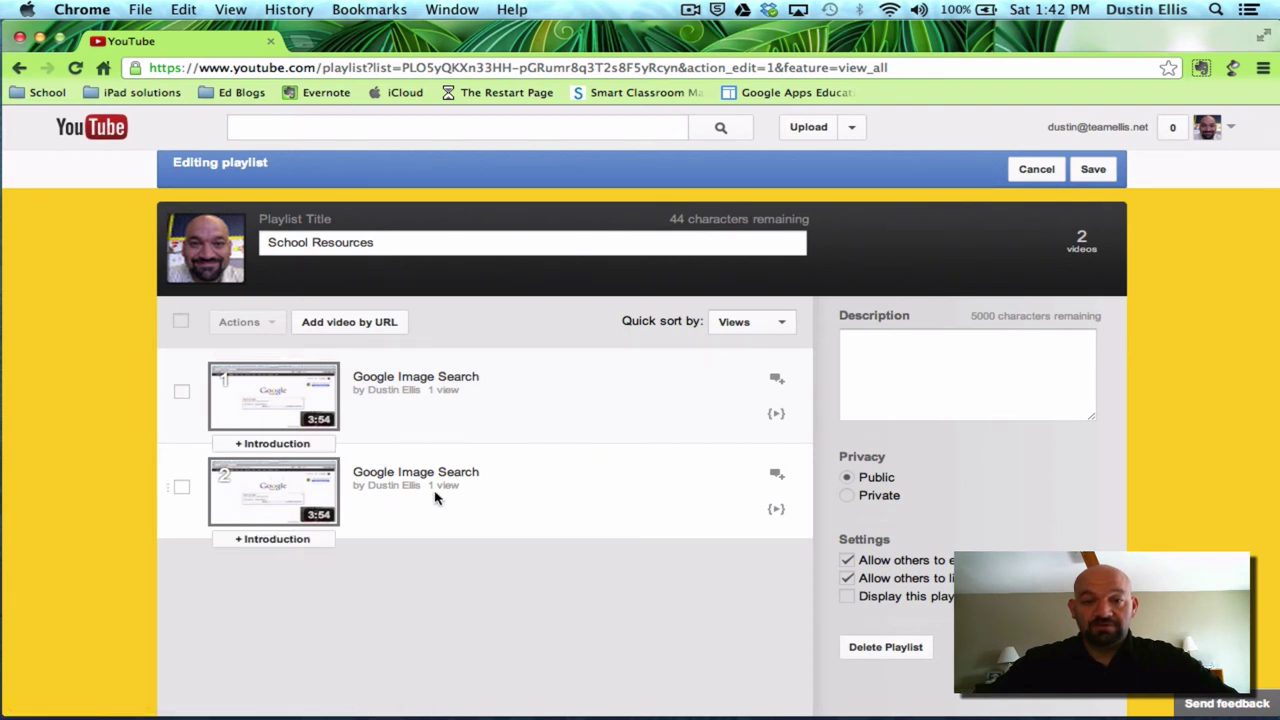
pyautogui.click(182, 488)
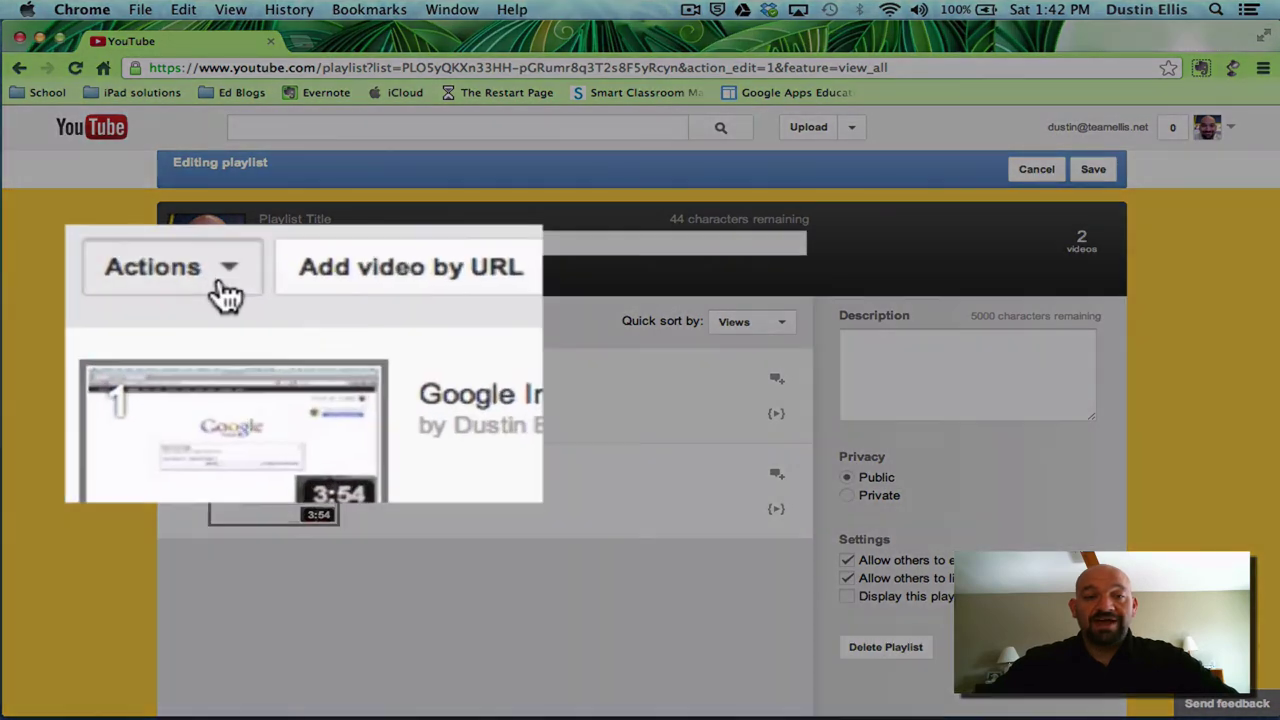
pyautogui.click(267, 326)
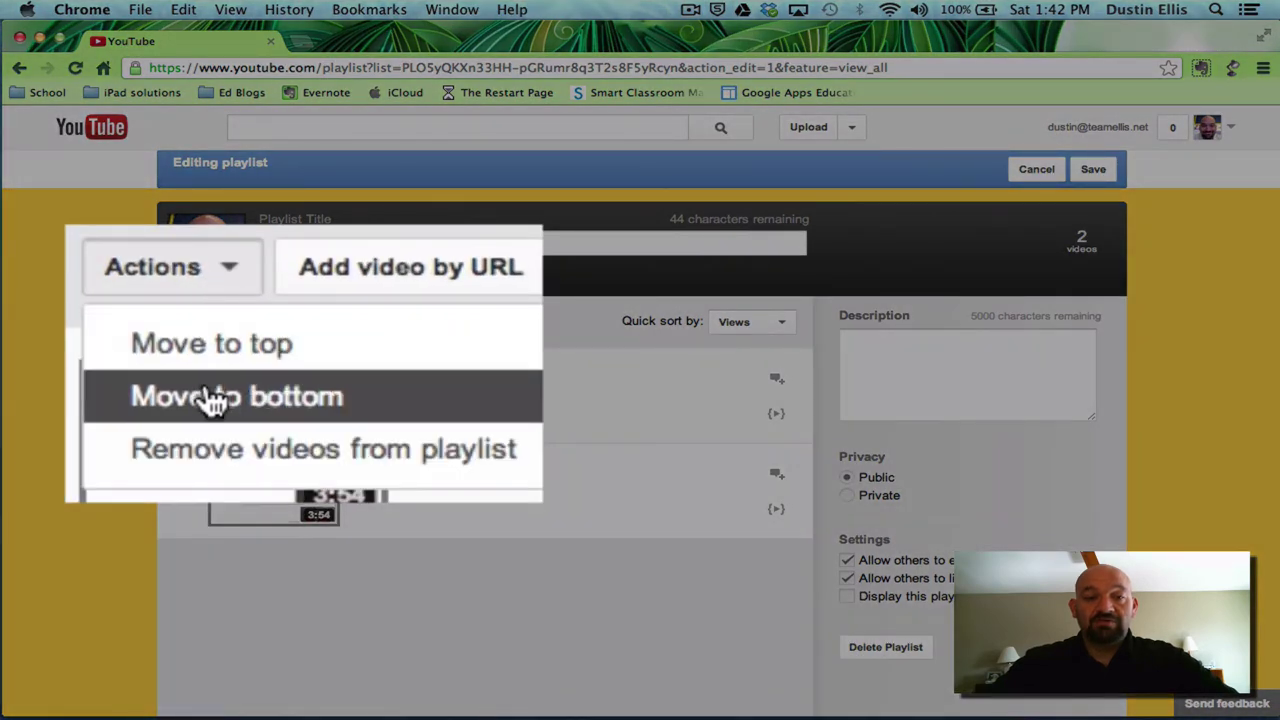
pyautogui.click(257, 405)
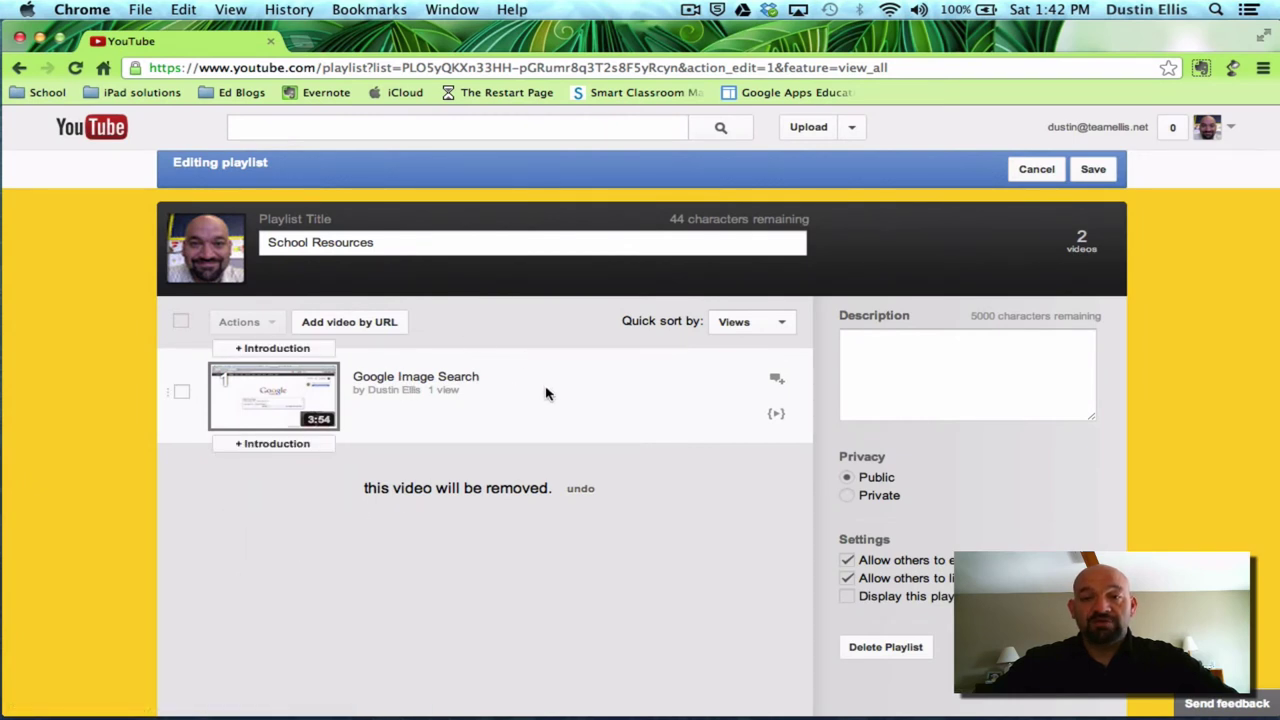
pyautogui.click(1092, 169)
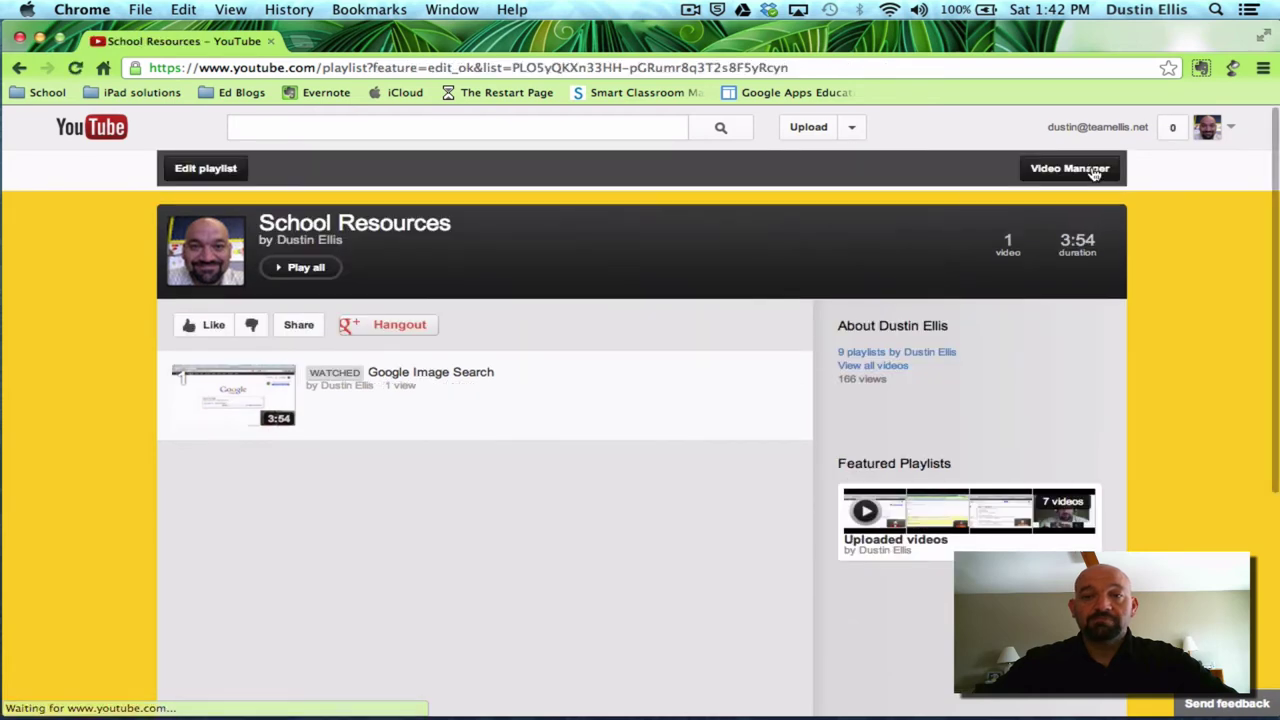
# Look through the Video Manager's viewing history, search history, Watch Later, Favorites and Likes lists
pyautogui.click(1034, 168)
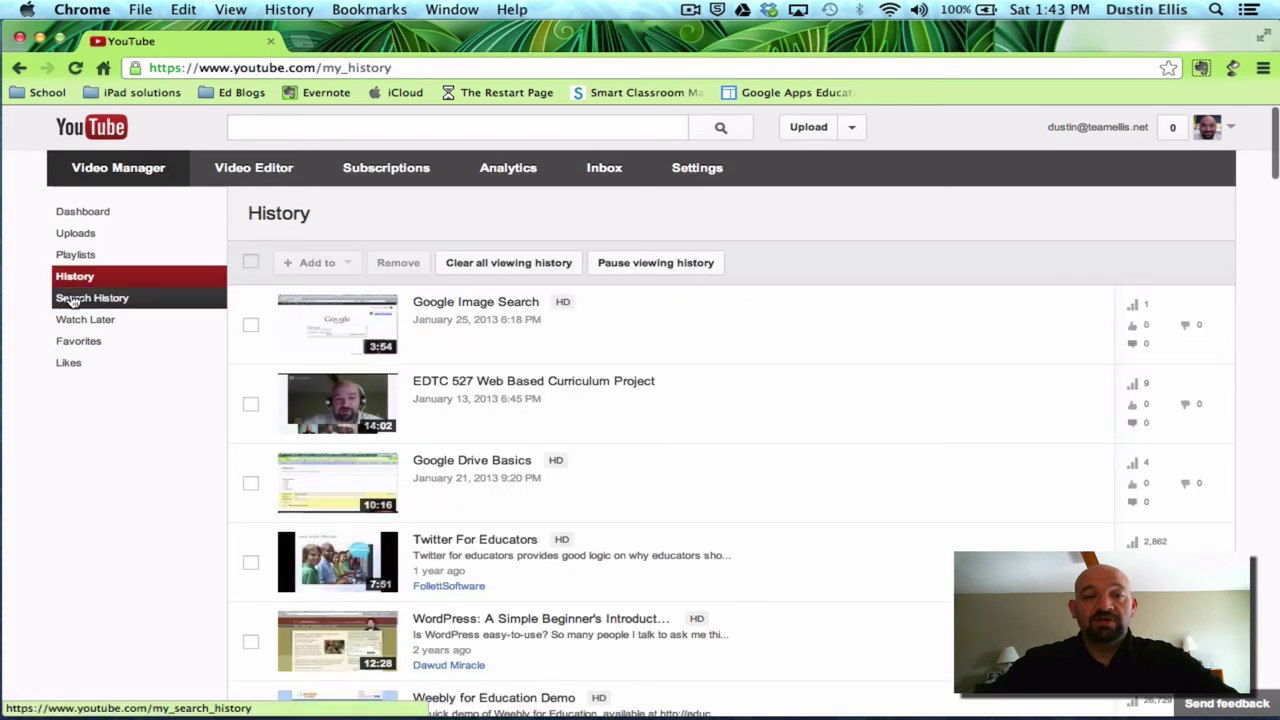
pyautogui.click(72, 299)
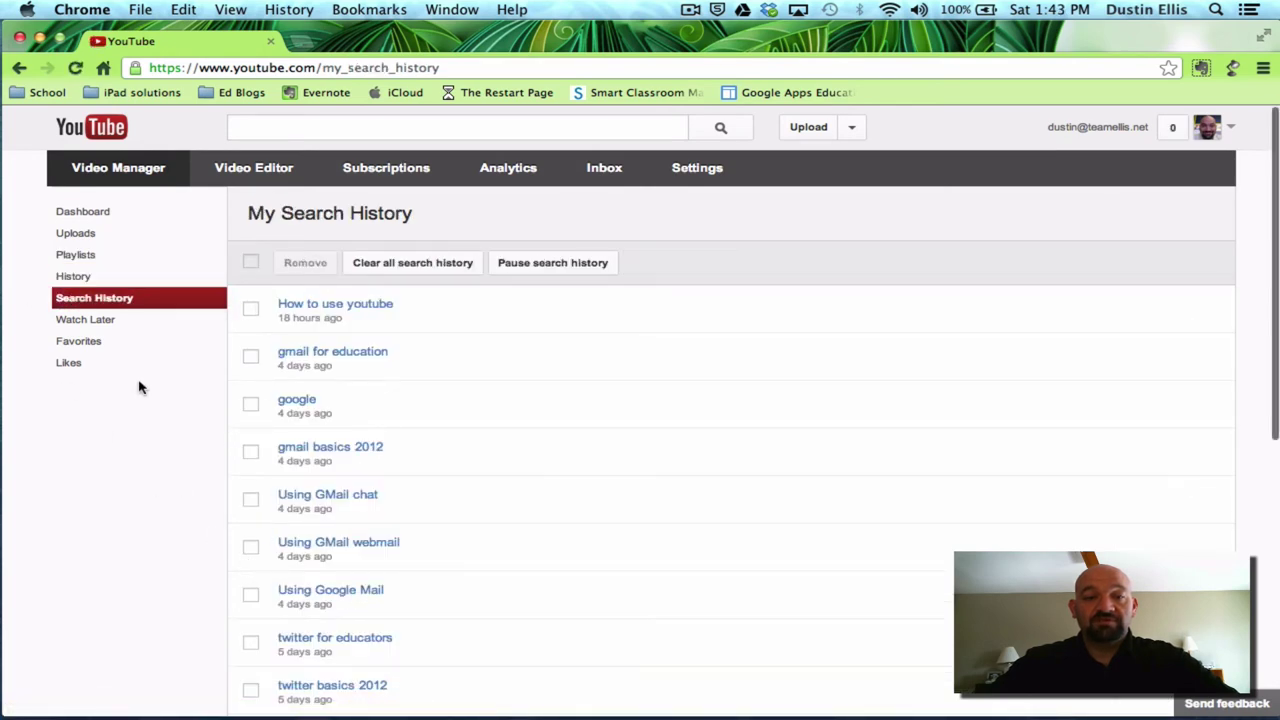
pyautogui.click(108, 321)
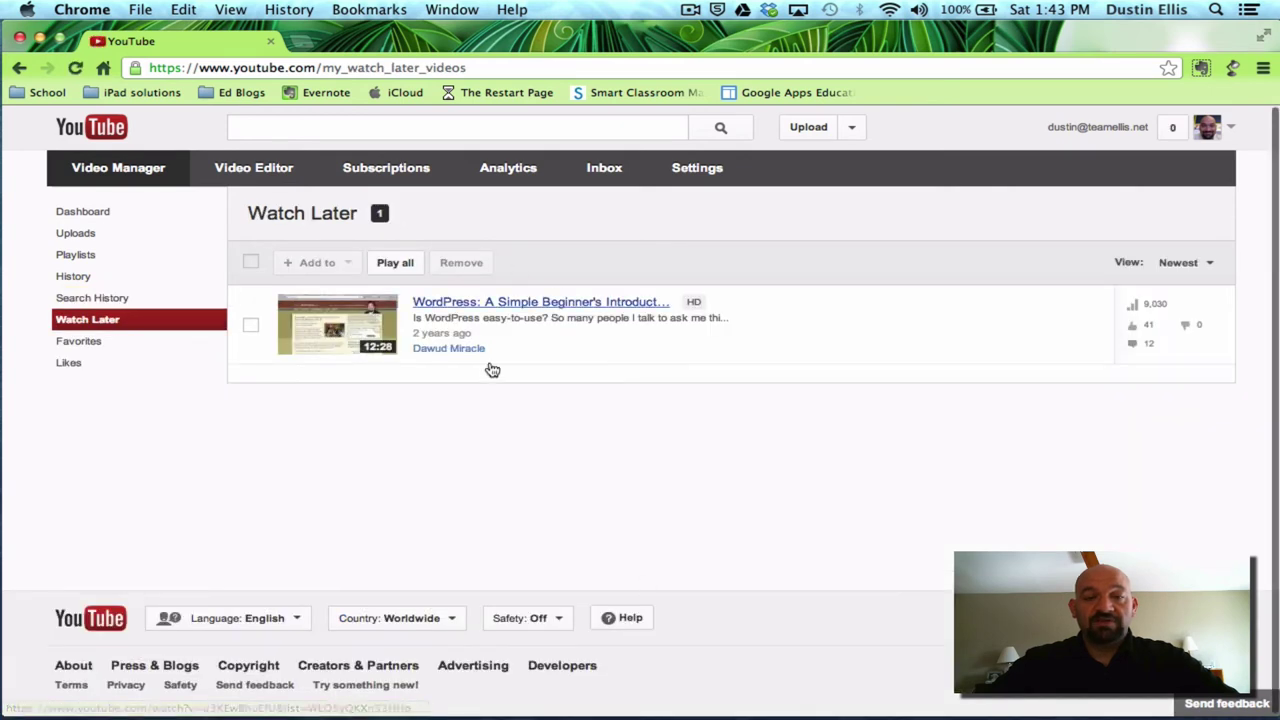
pyautogui.click(90, 343)
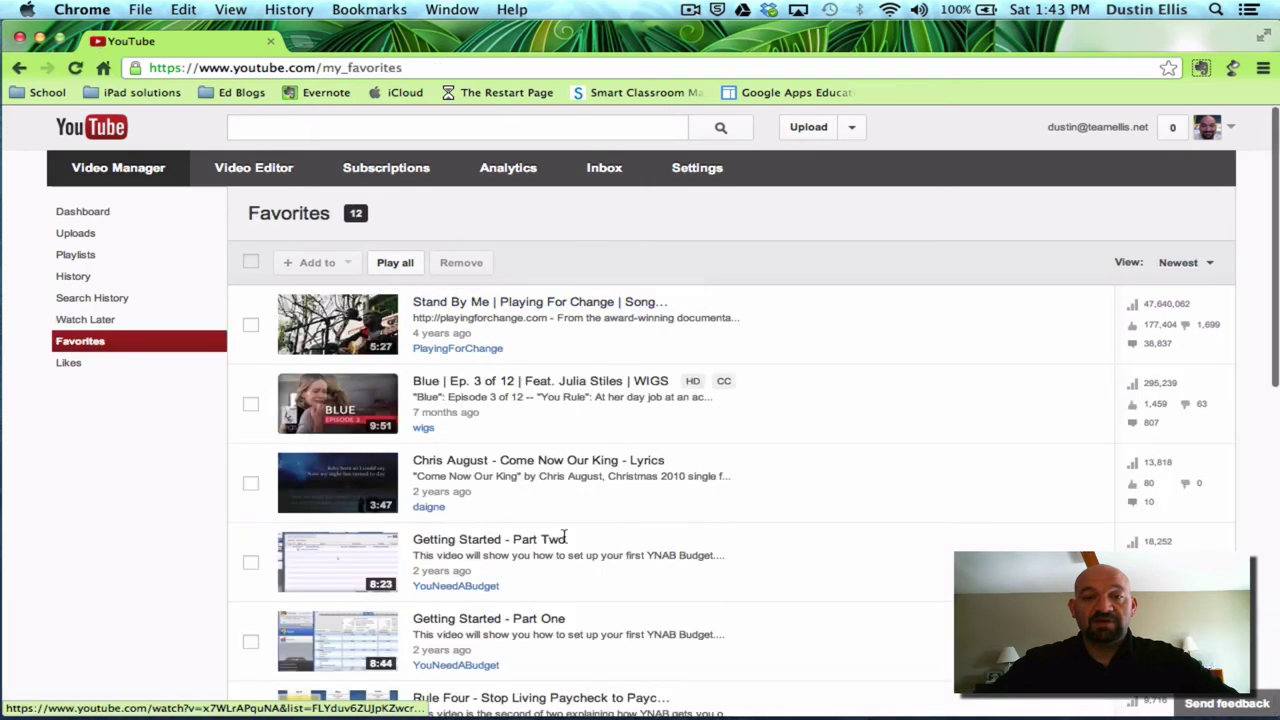
pyautogui.click(96, 362)
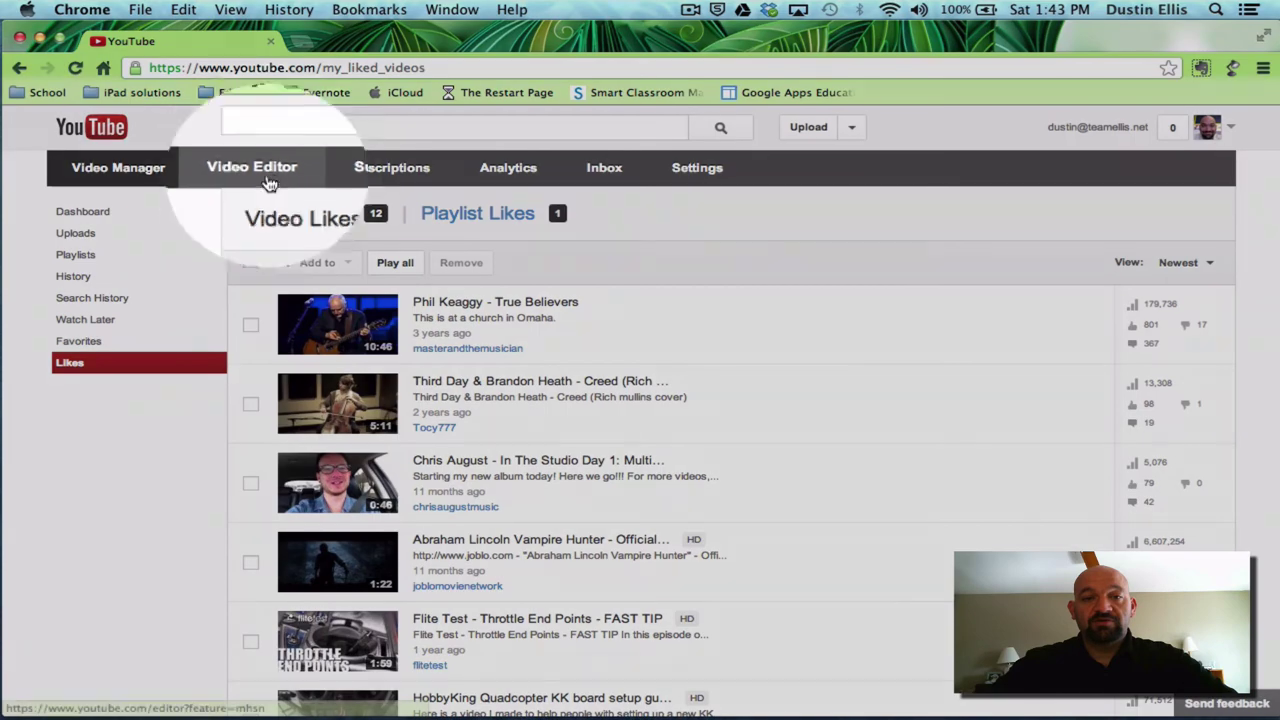
# Open the Video Editor and look over its video library, preview and editing timeline
pyautogui.click(266, 170)
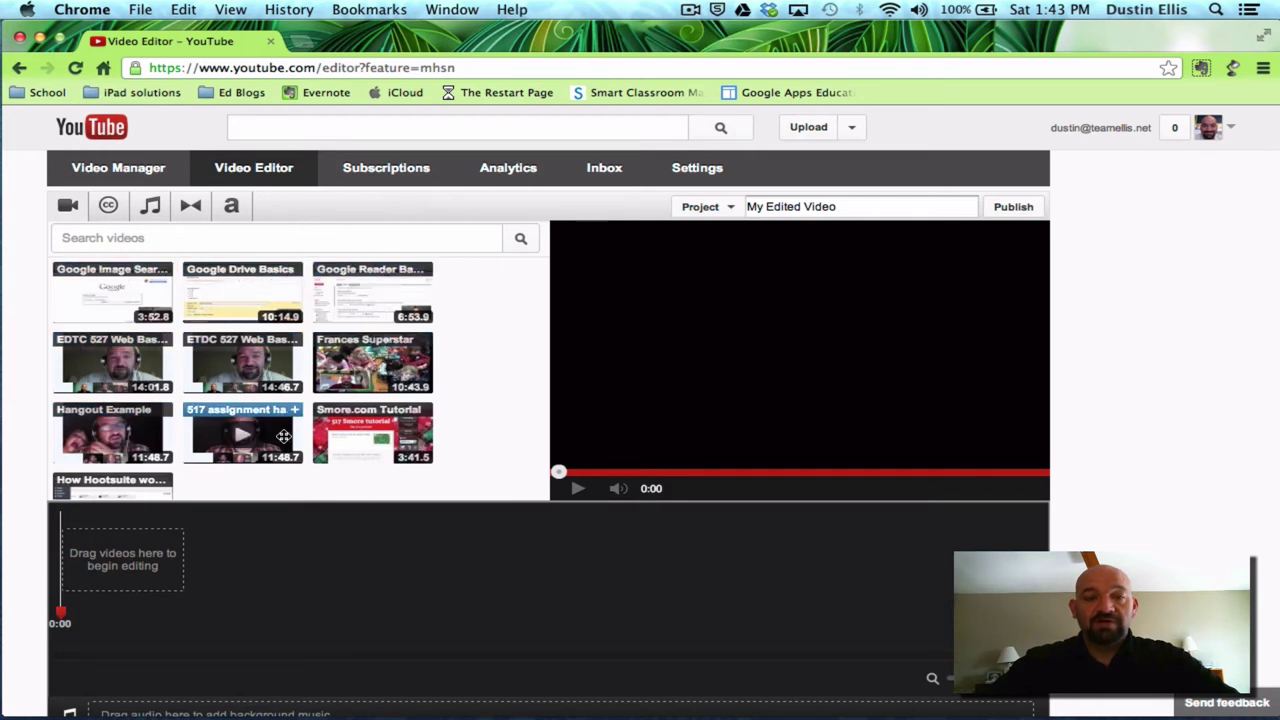
pyautogui.scroll(-4, 486, 626)
pyautogui.scroll(3, 486, 626)
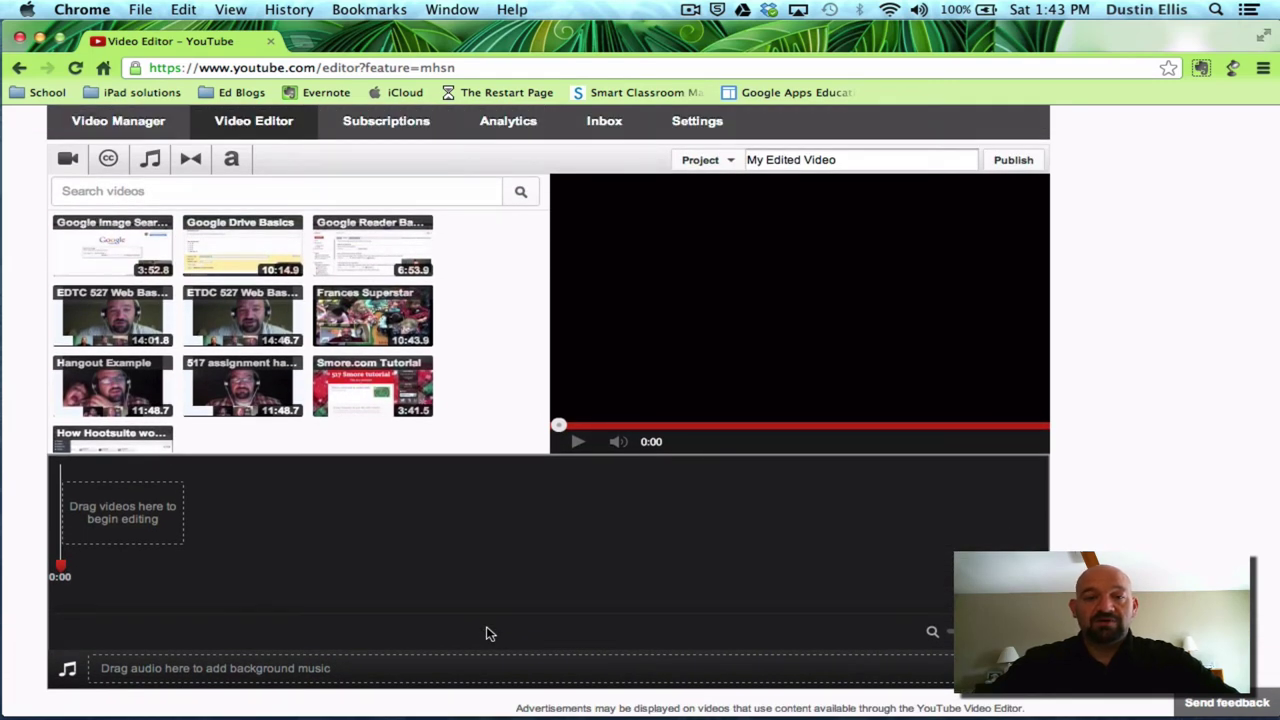
pyautogui.scroll(1, 486, 626)
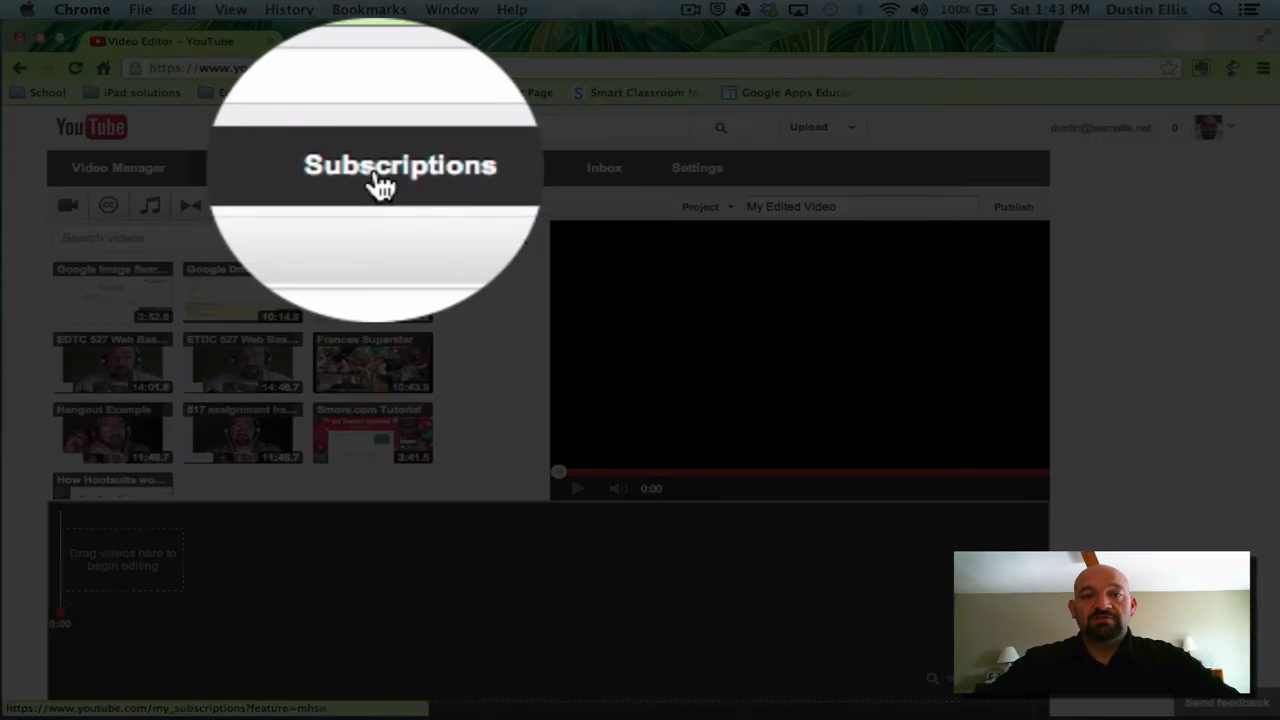
# View the new videos from subscriptions and the channel's Analytics overview with its performance, engagement and top videos
pyautogui.click(385, 180)
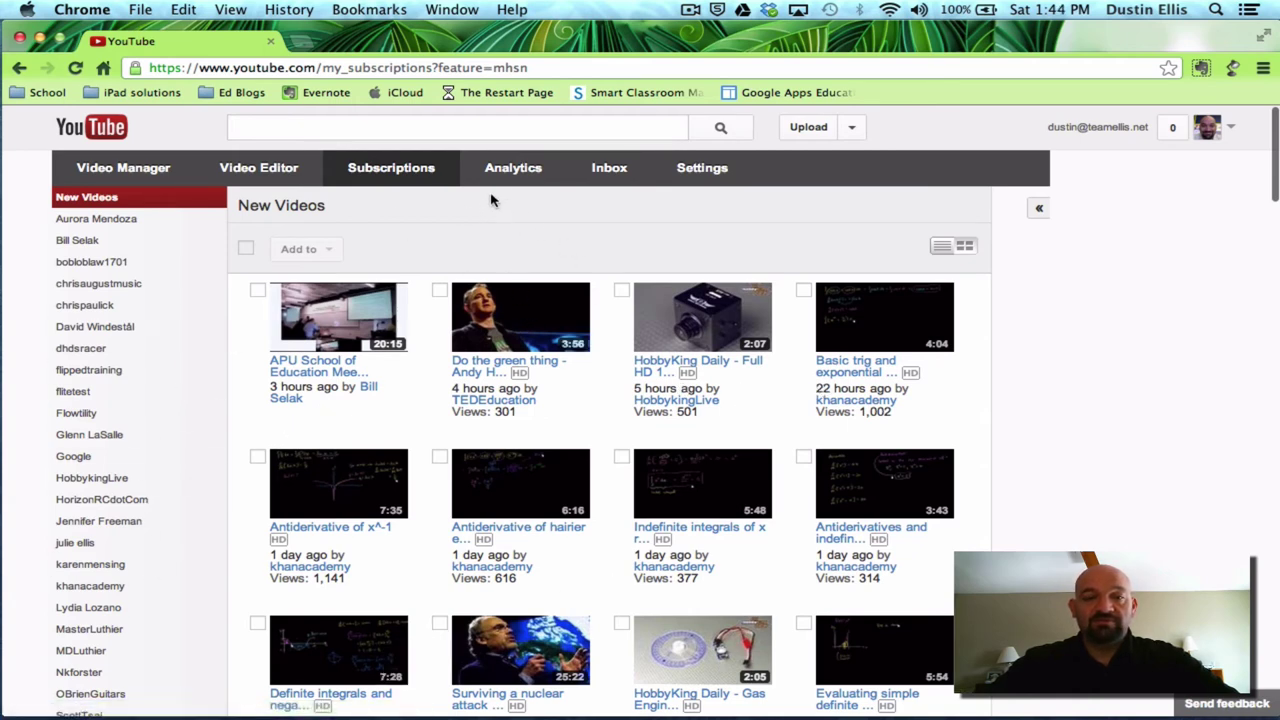
pyautogui.click(516, 170)
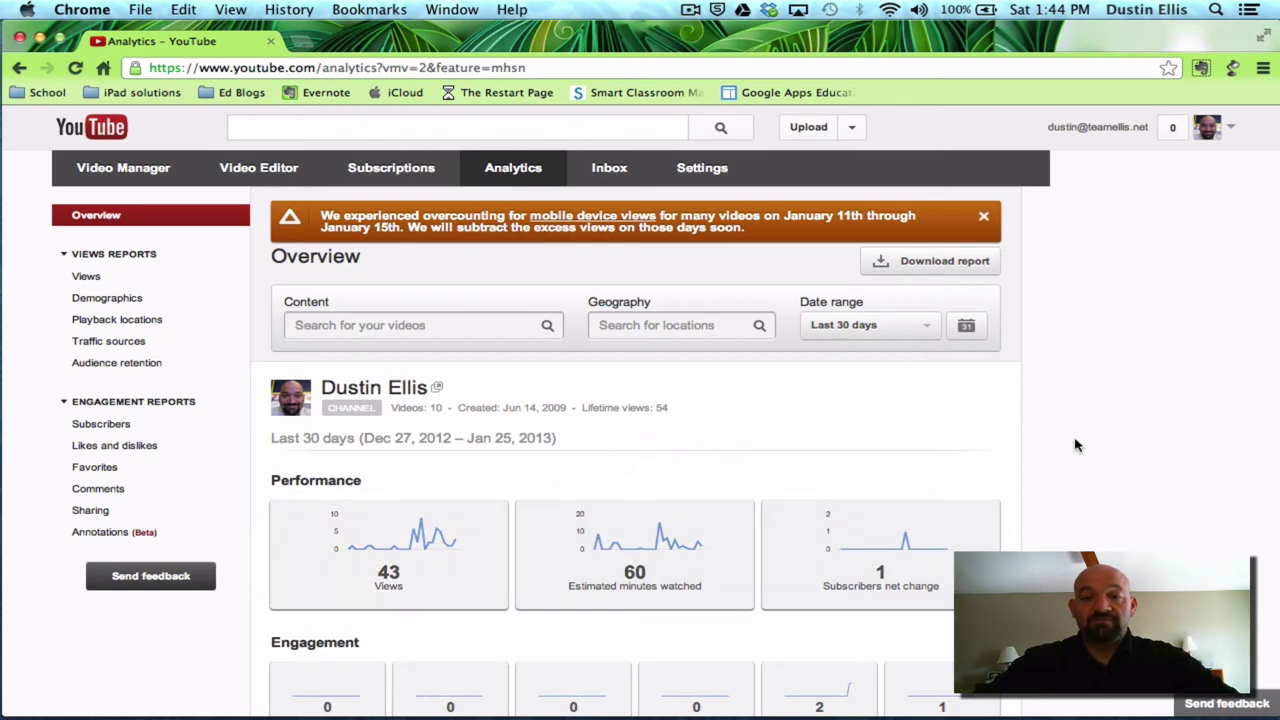
pyautogui.scroll(-5, 1066, 457)
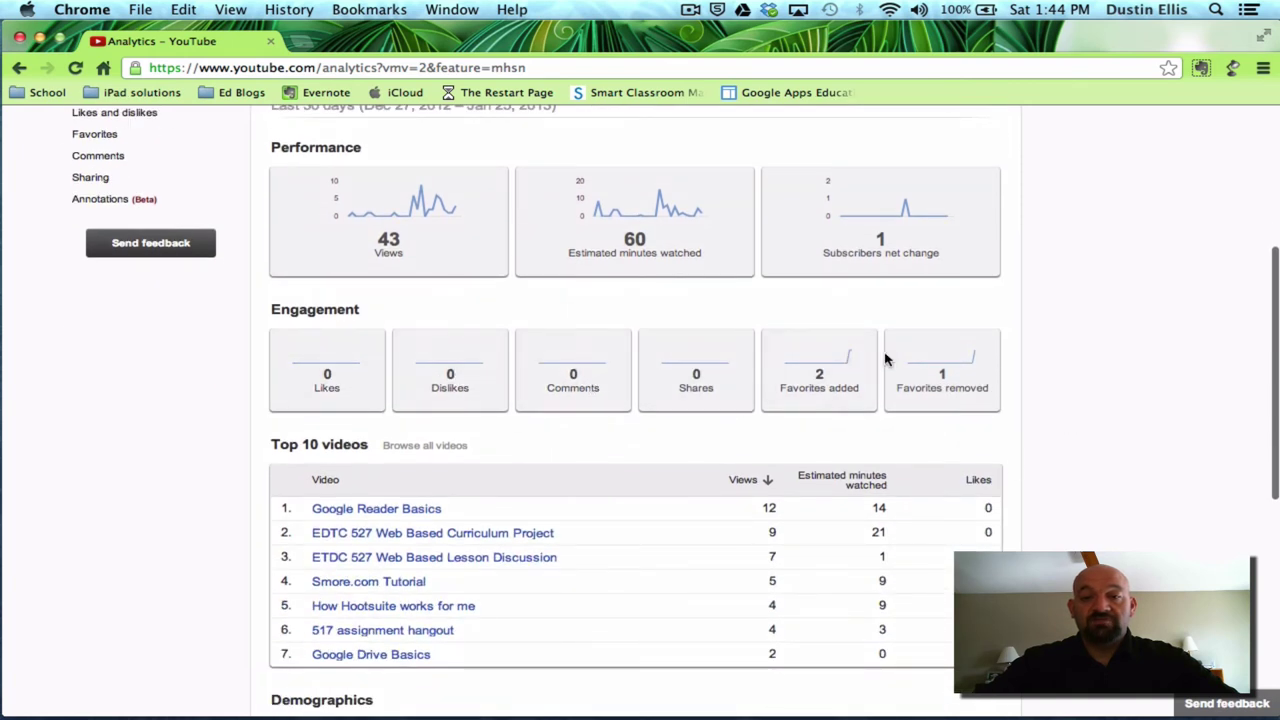
# Examine the top videos, demographics, playback locations and traffic sources in the channel's Analytics overview
pyautogui.scroll(-3, 1077, 403)
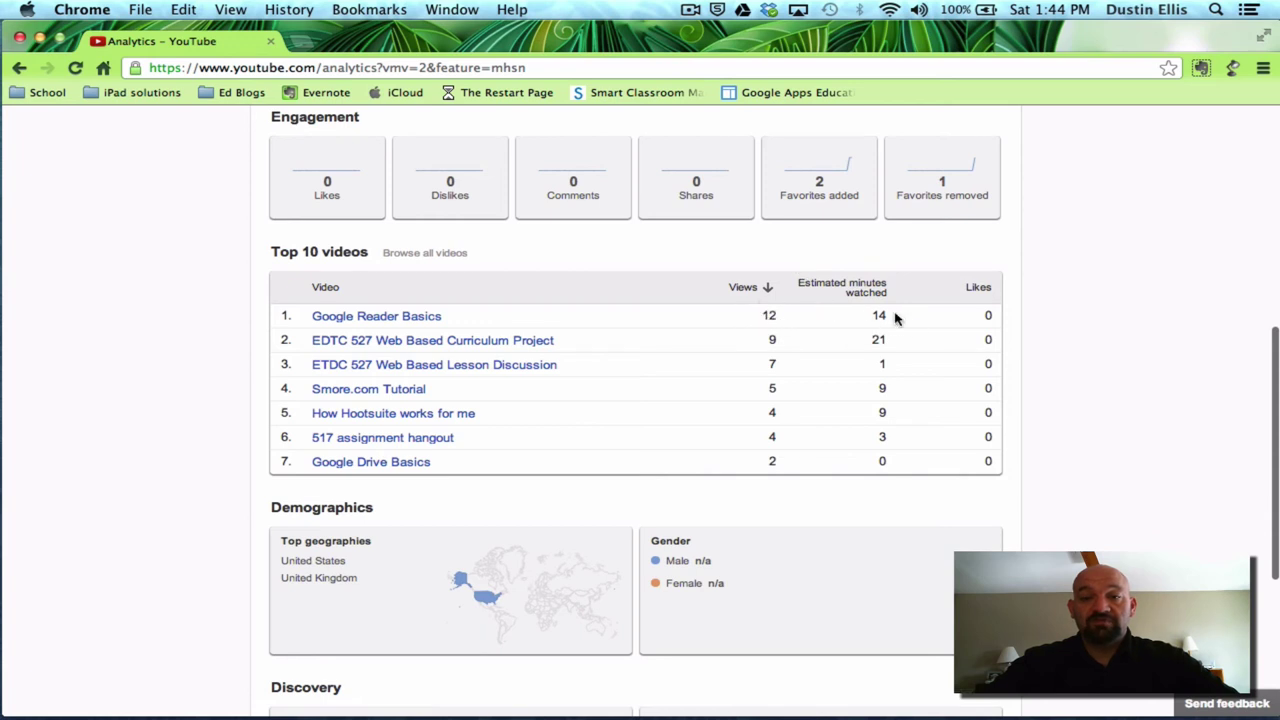
pyautogui.scroll(-5, 1040, 374)
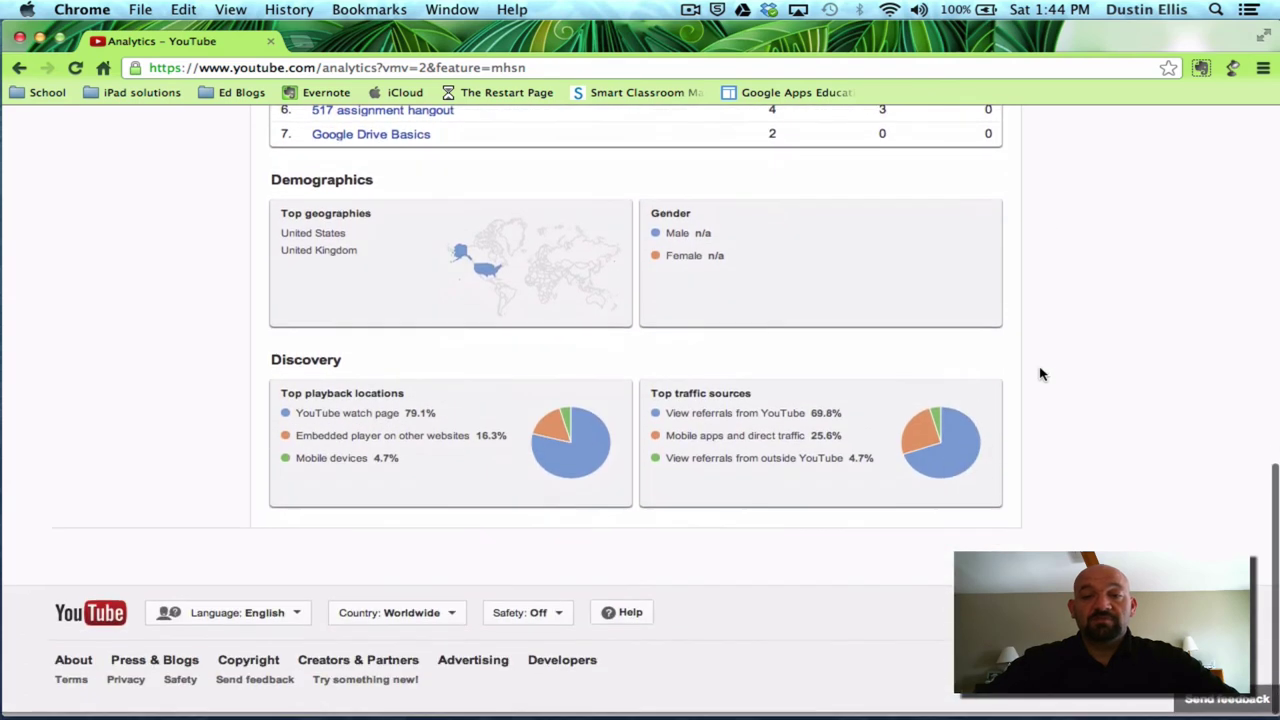
pyautogui.scroll(10, 1040, 374)
pyautogui.scroll(2, 1040, 374)
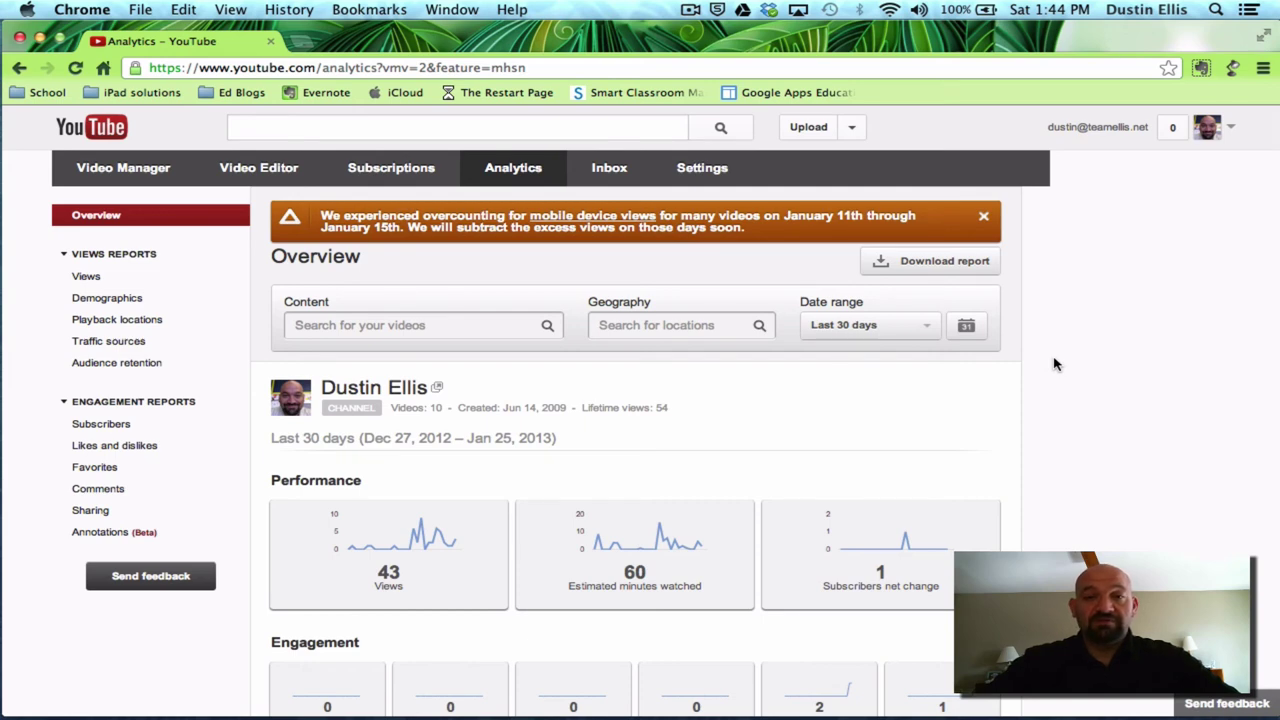
pyautogui.scroll(-10, 1030, 418)
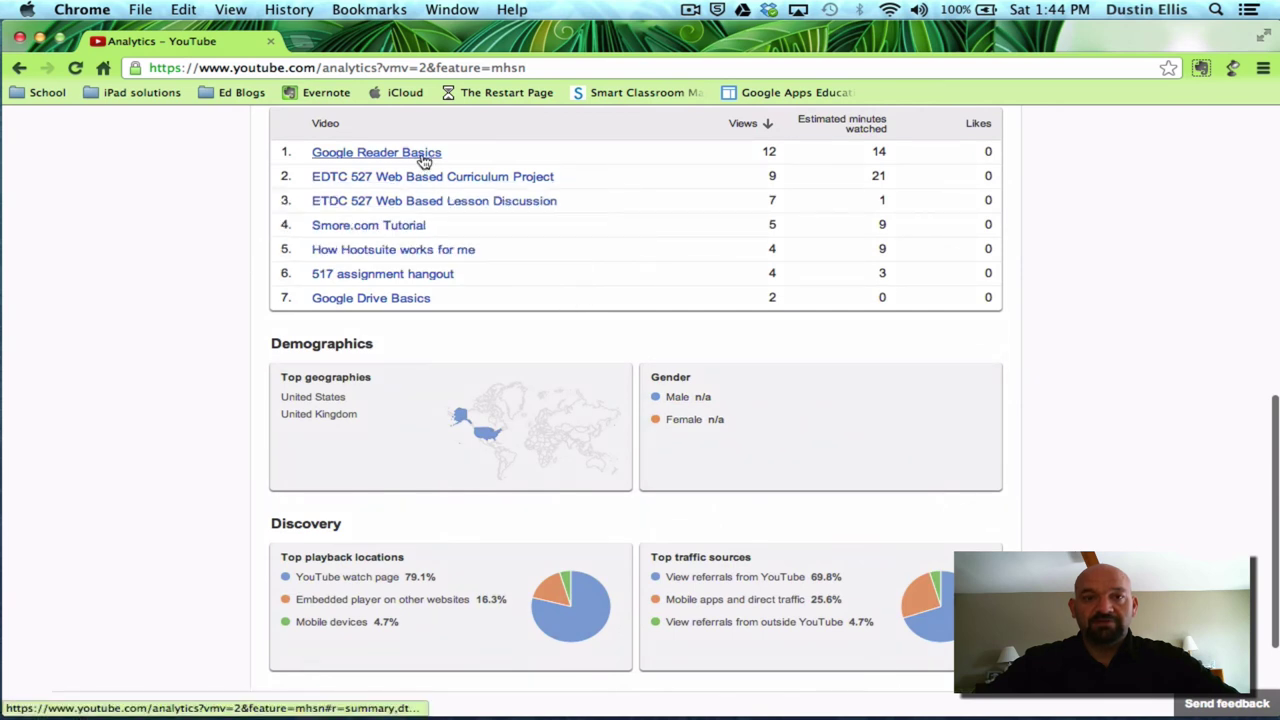
pyautogui.moveTo(415, 152)
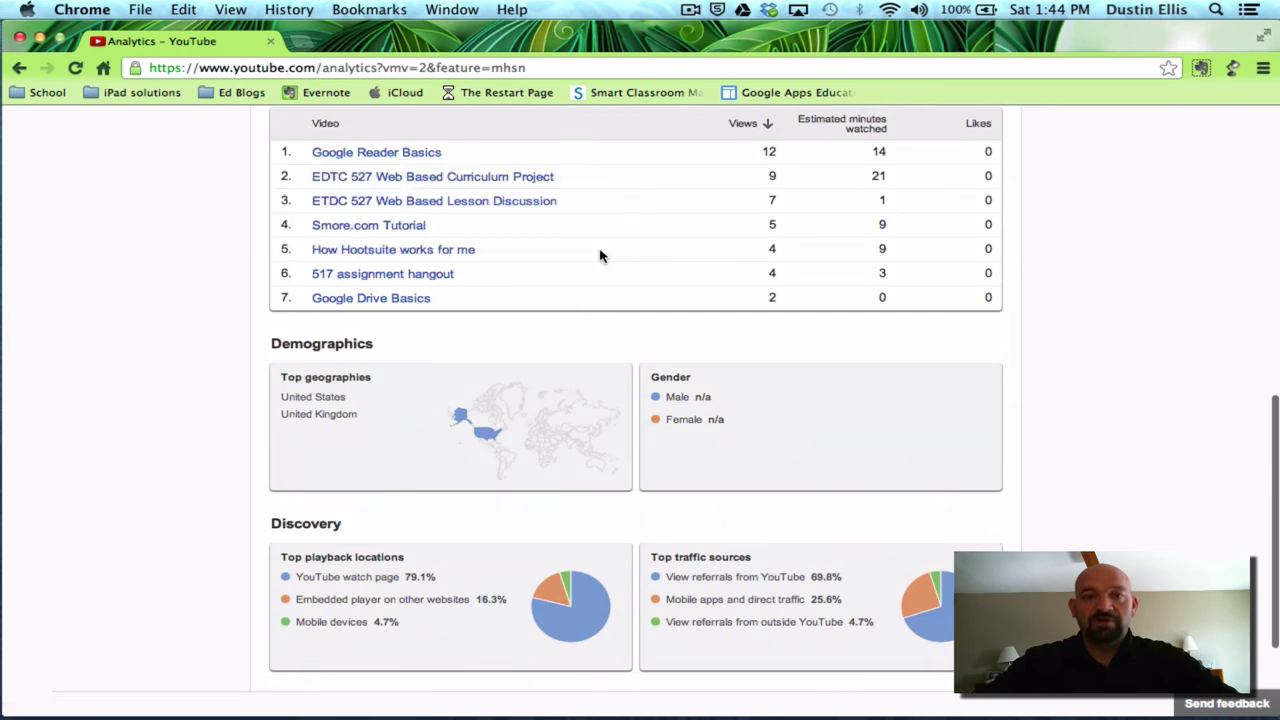
pyautogui.moveTo(475, 177)
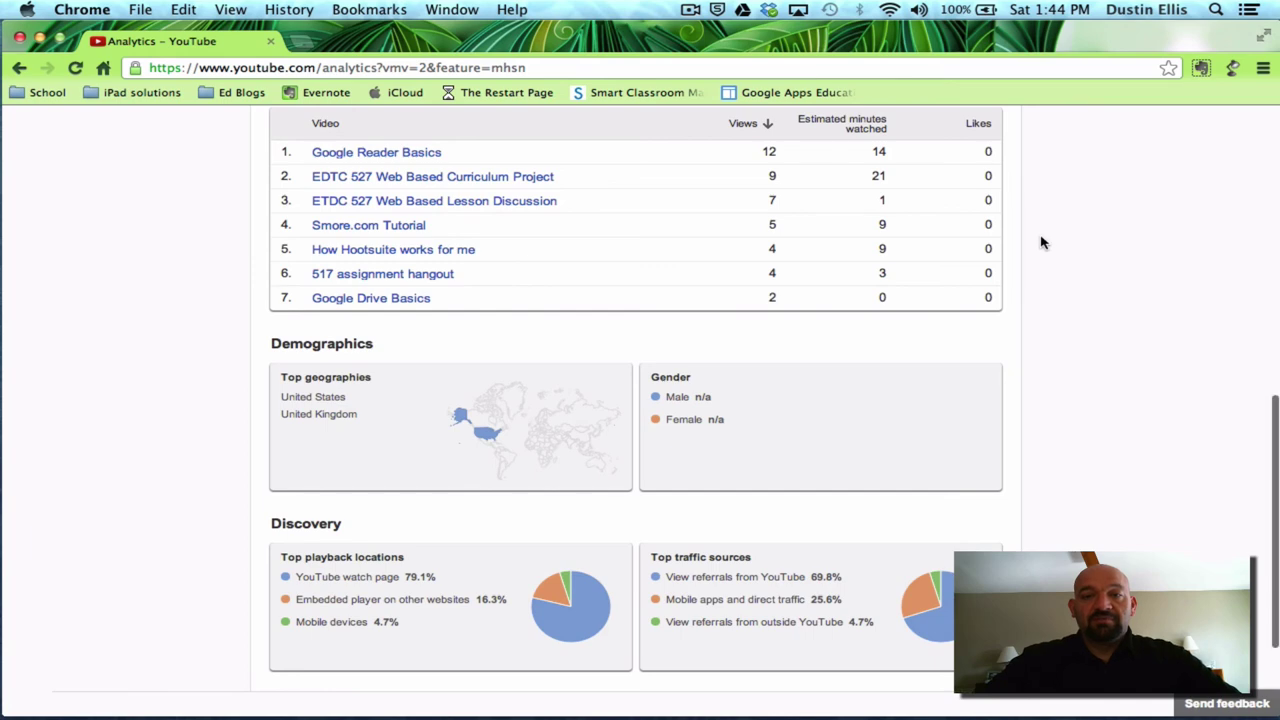
pyautogui.scroll(5, 1042, 244)
pyautogui.scroll(3, 1042, 244)
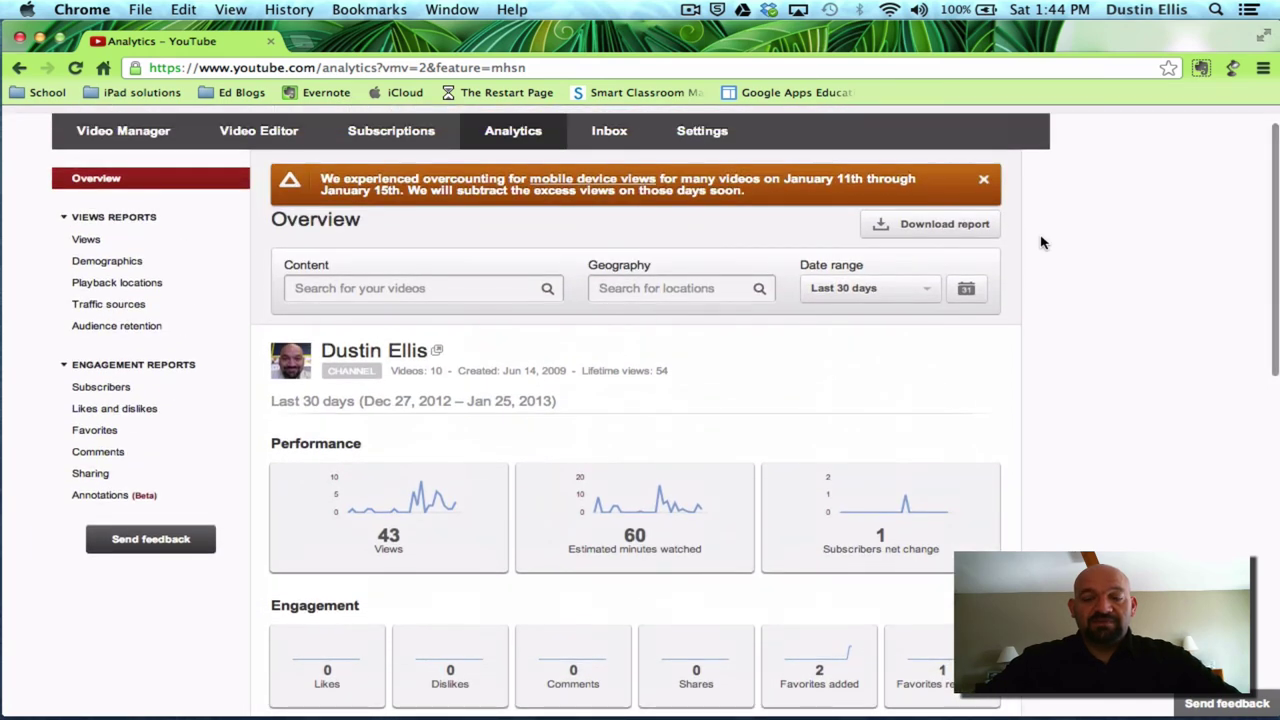
# Look over the Inbox messages, the account settings overview, and the Video Manager's uploads and playlists
pyautogui.click(612, 134)
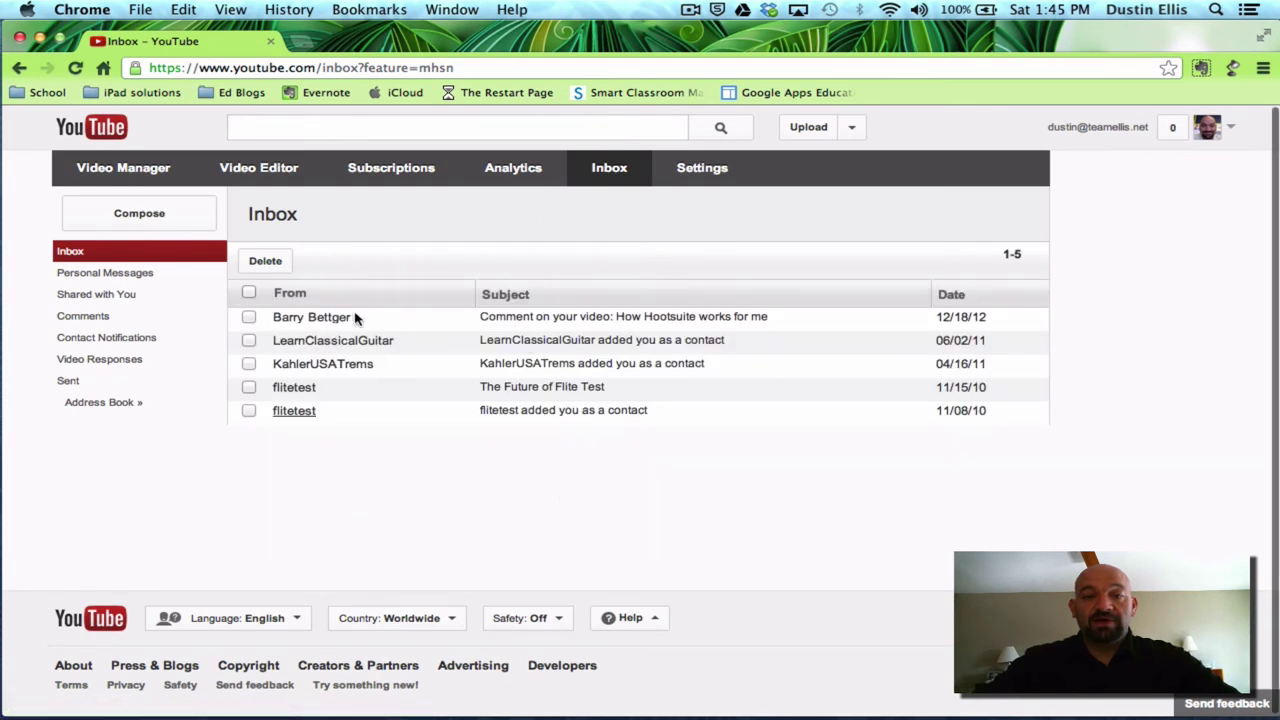
pyautogui.click(700, 169)
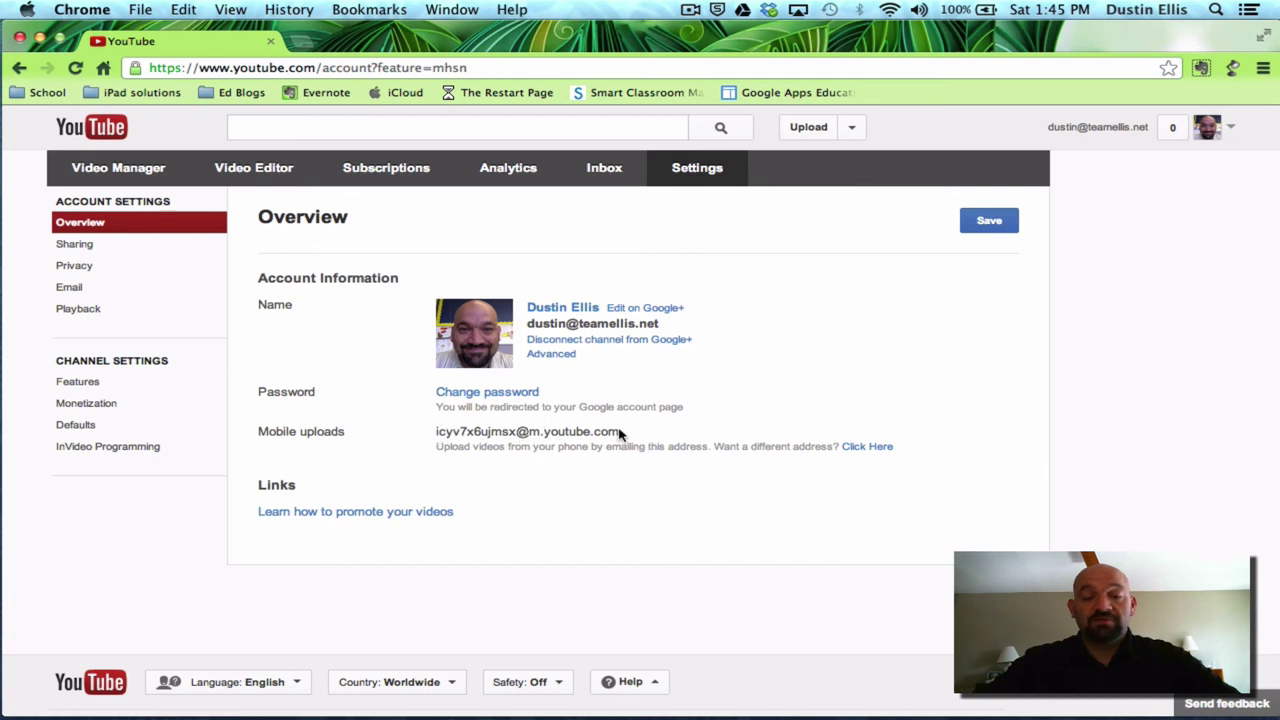
pyautogui.click(126, 172)
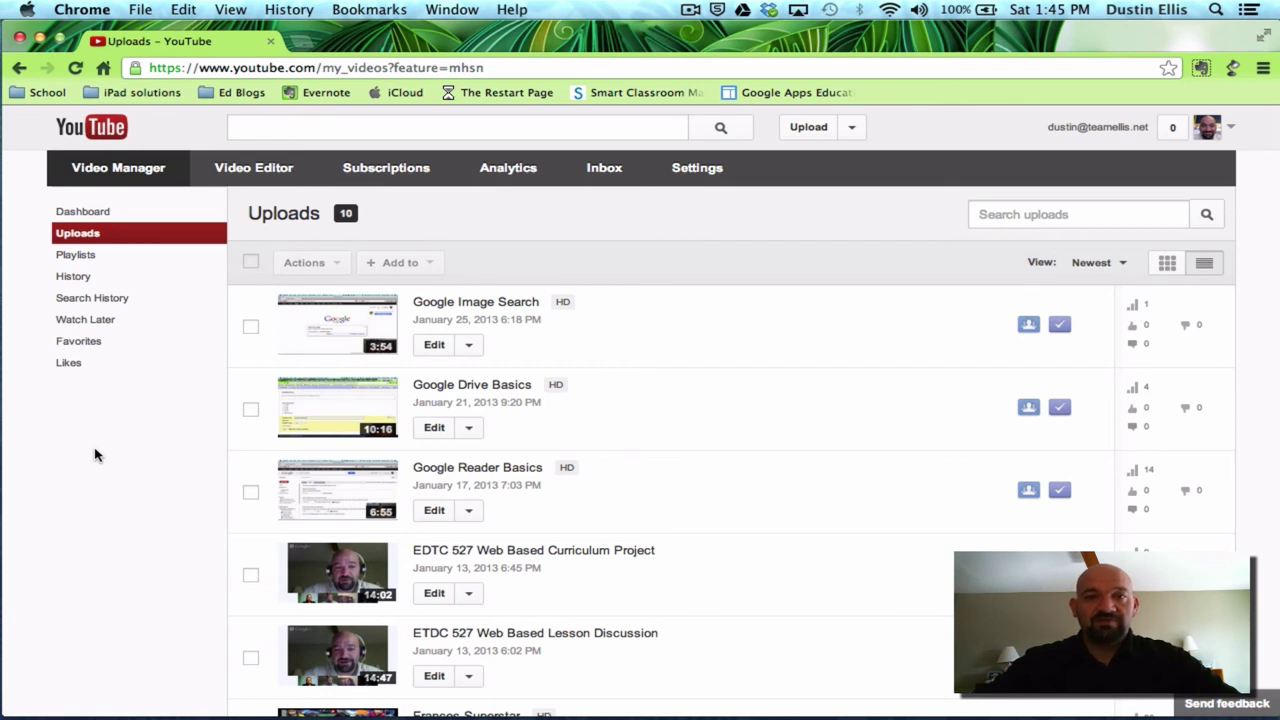
pyautogui.click(76, 254)
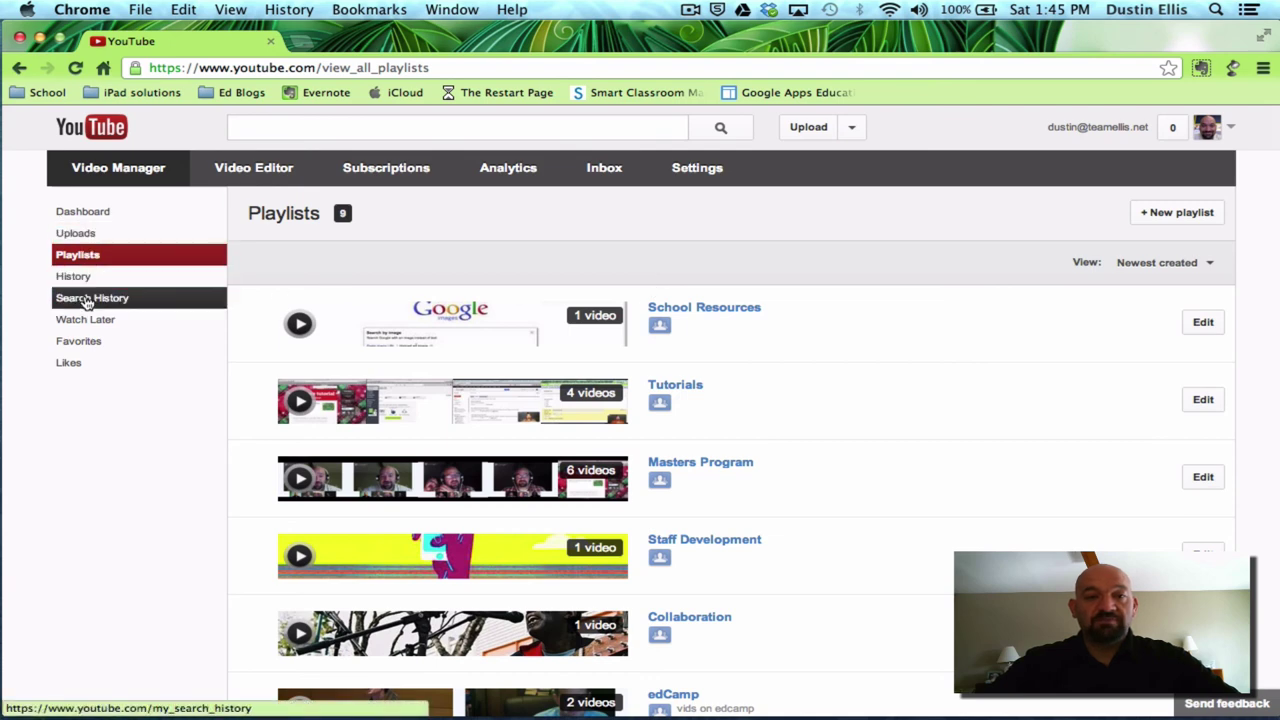
# Browse the new videos from subscriptions and look through the list of subscribed channels
pyautogui.click(391, 172)
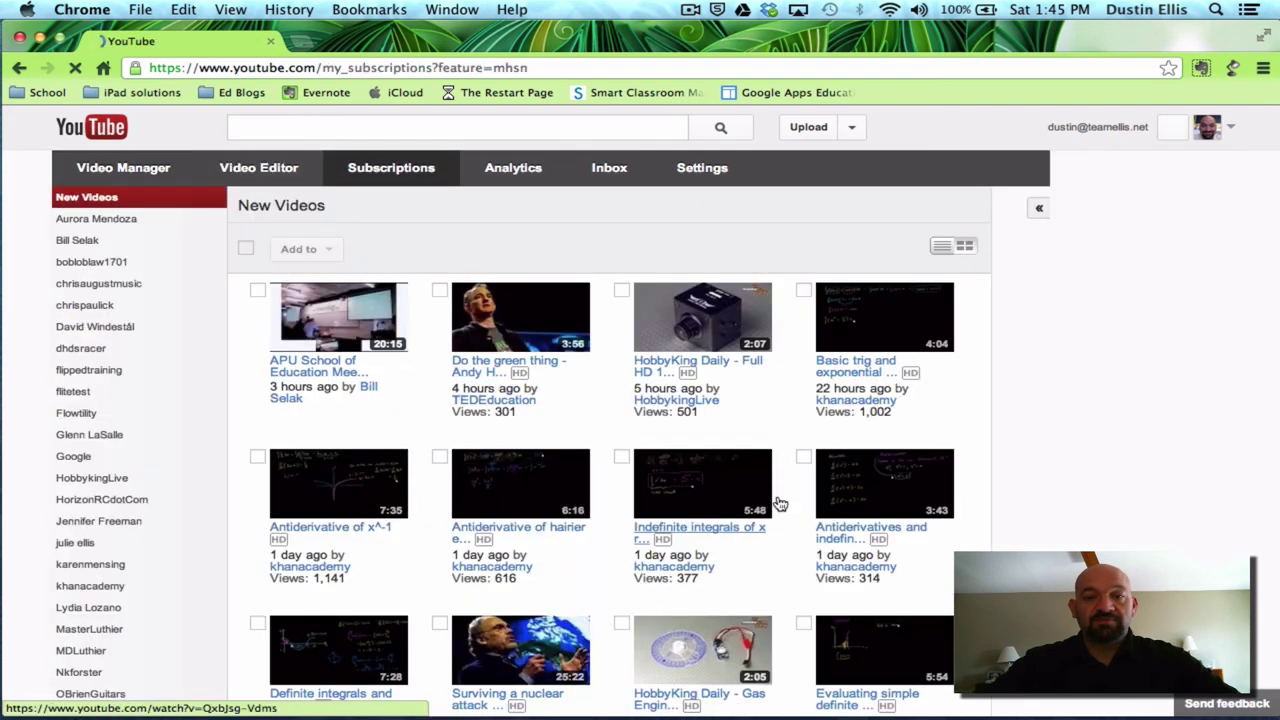
pyautogui.scroll(-3, 588, 573)
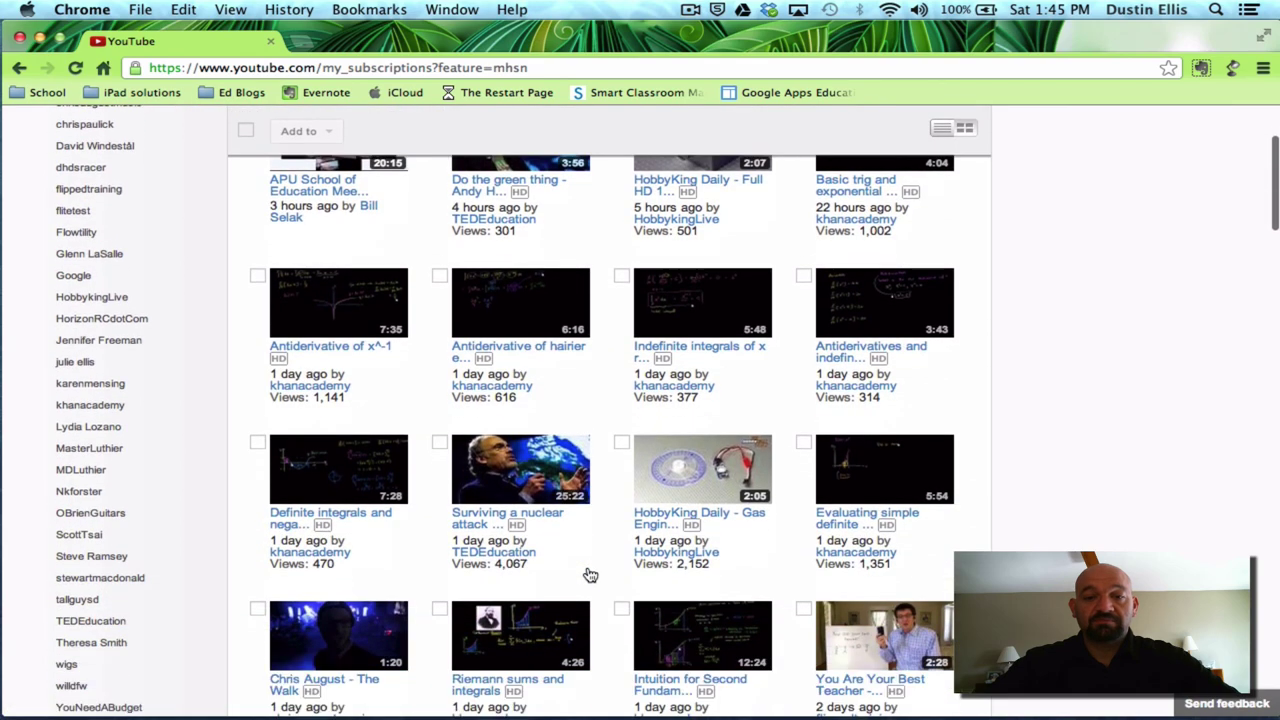
pyautogui.scroll(-2, 590, 570)
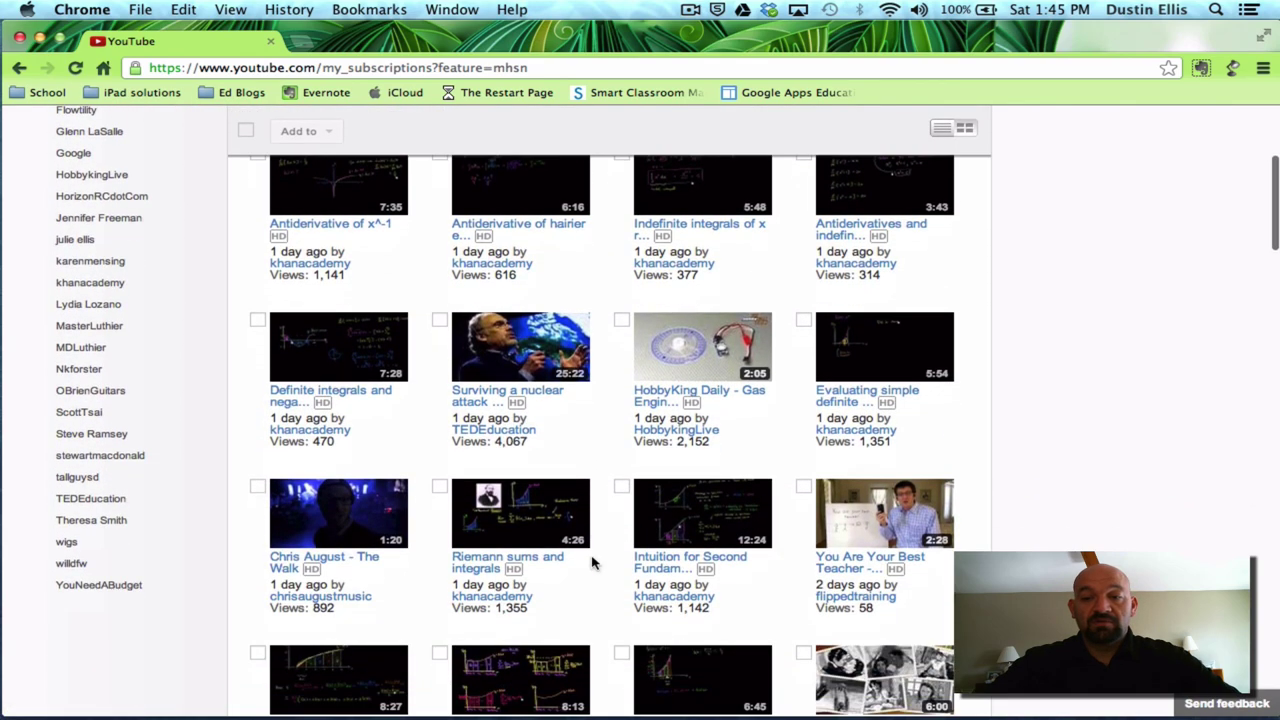
pyautogui.scroll(5, 591, 562)
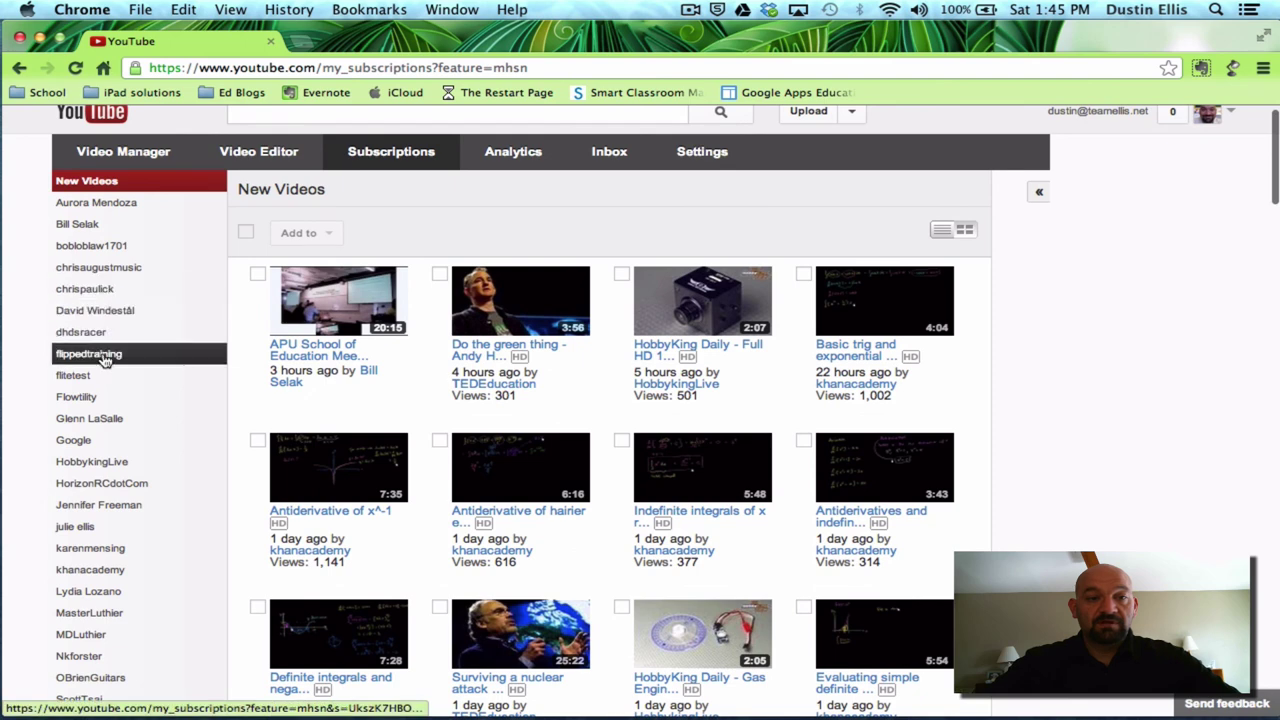
pyautogui.scroll(-2, 140, 530)
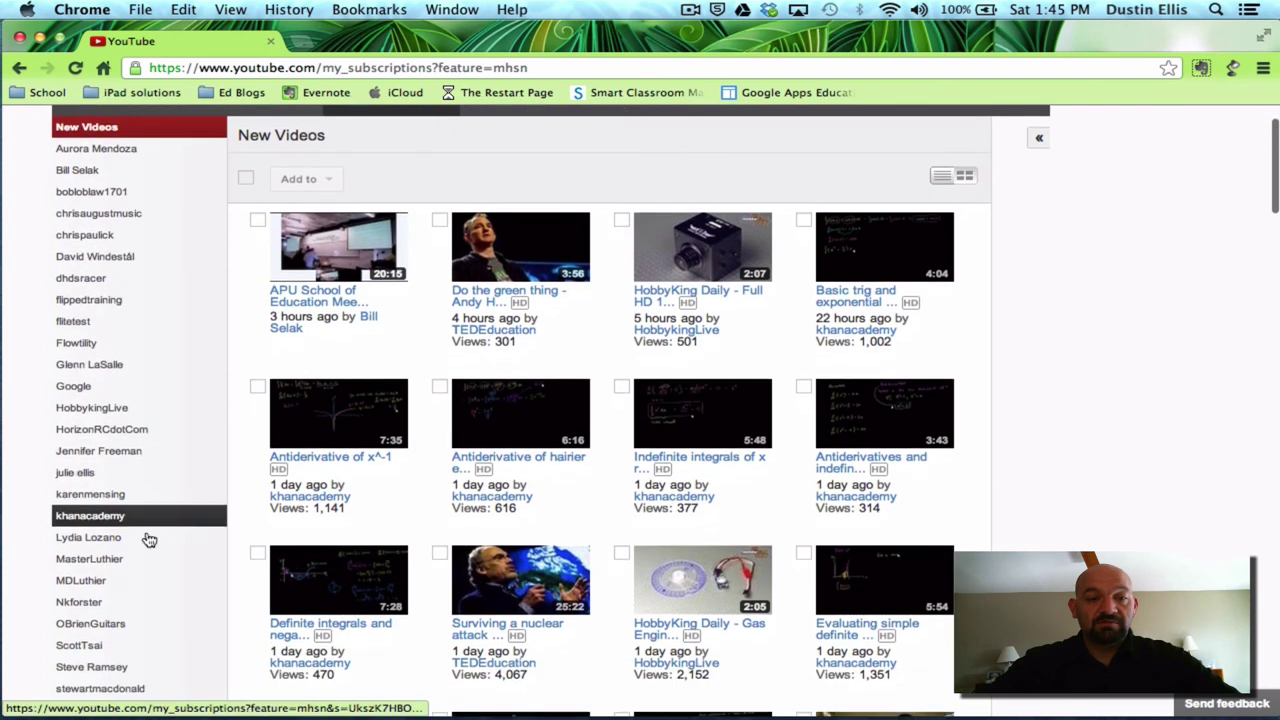
pyautogui.scroll(-4, 148, 540)
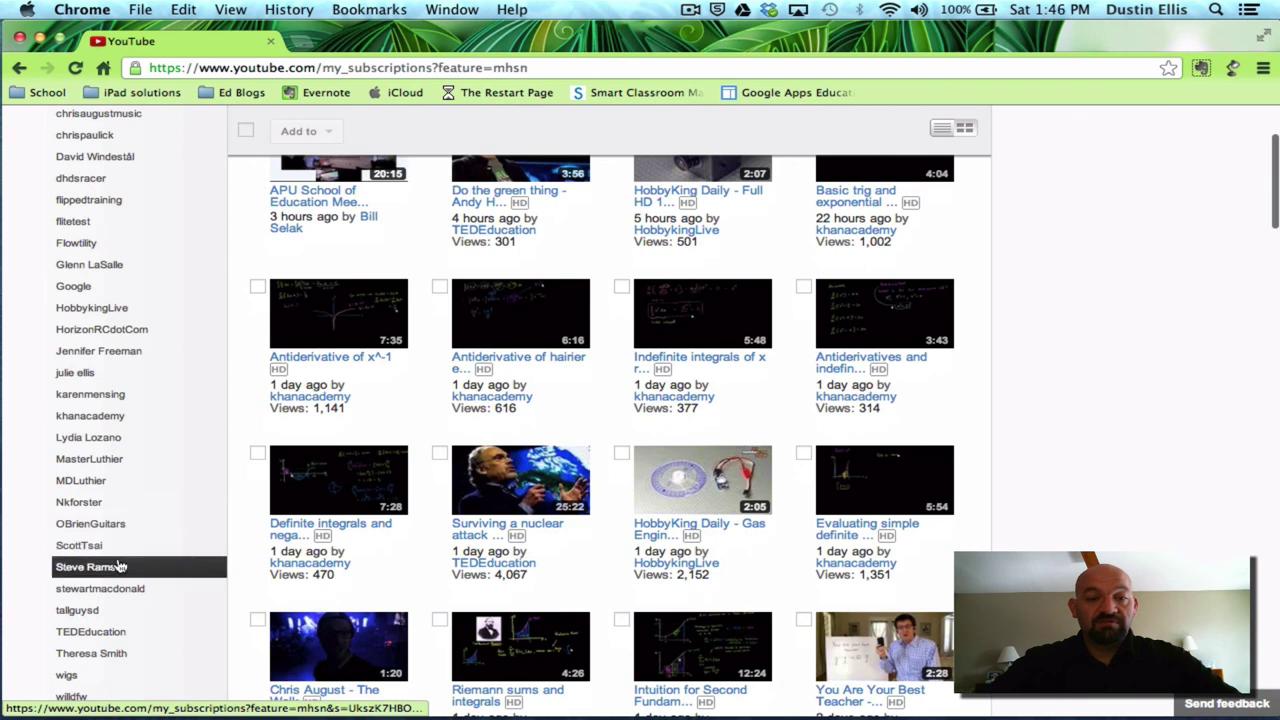
# Open the subscribed woodworking channel's feed and look over its newest videos and the recommended channels
pyautogui.click(118, 567)
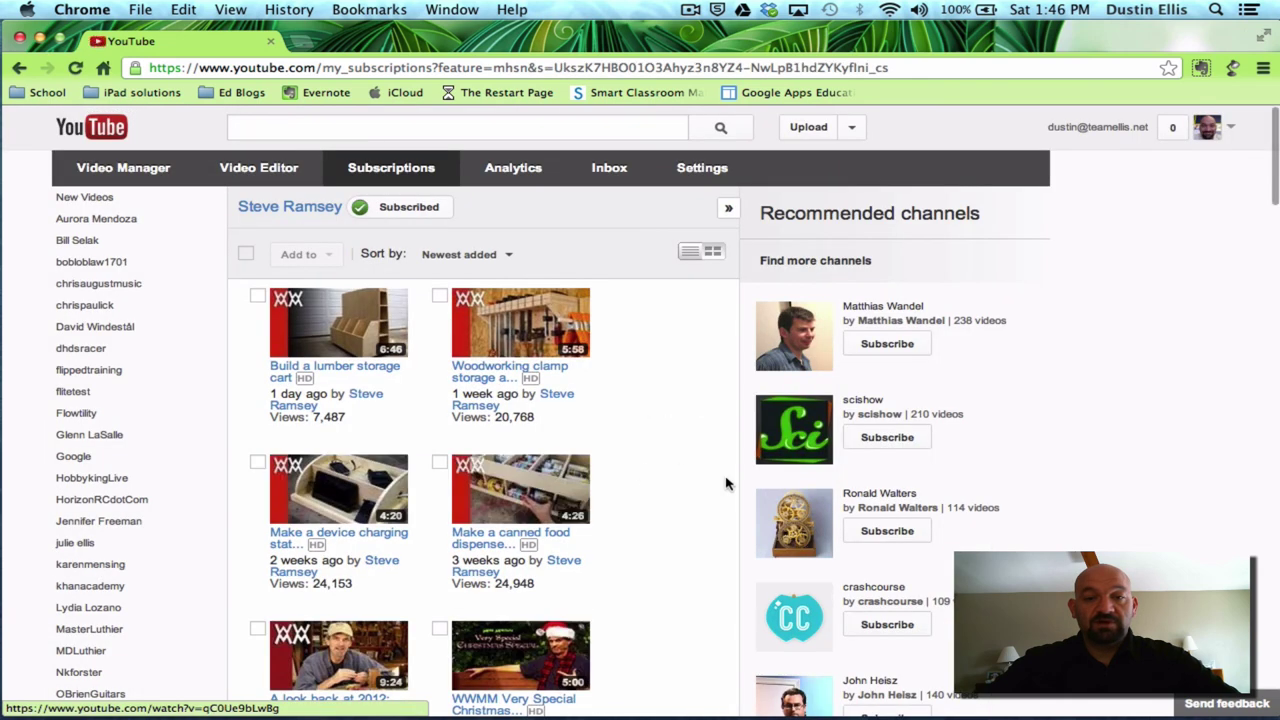
pyautogui.scroll(-1, 645, 375)
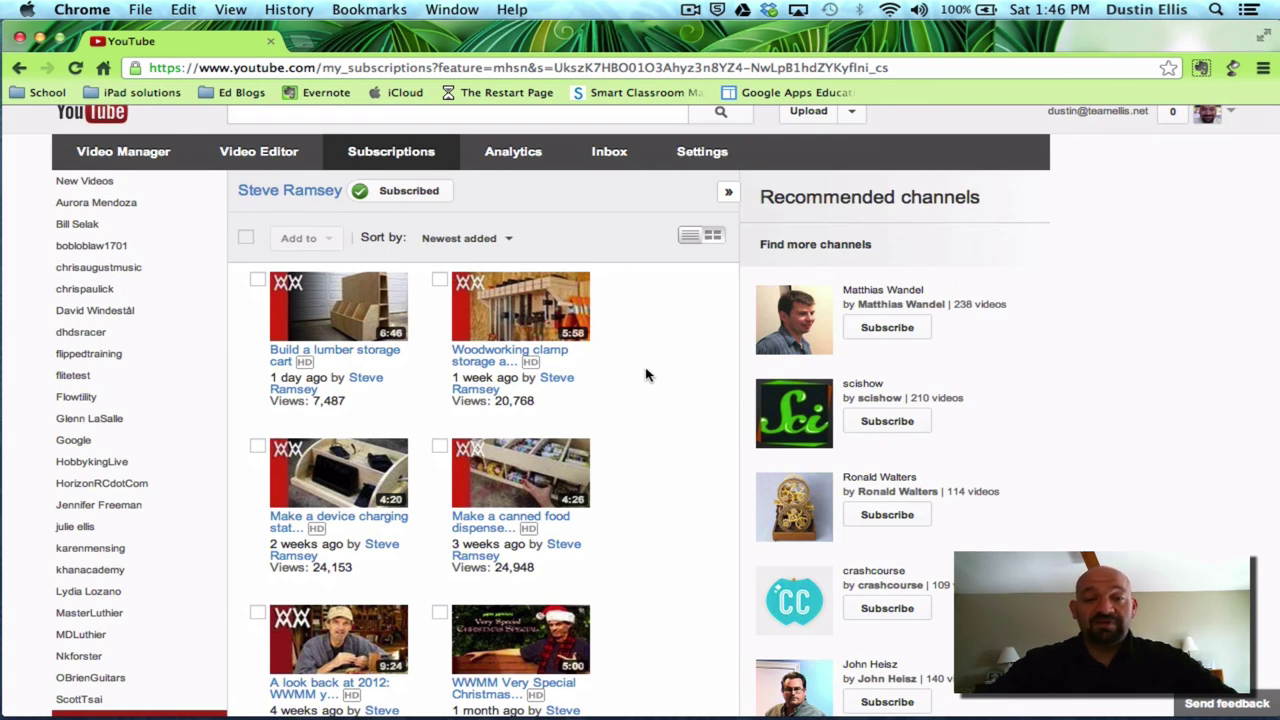
pyautogui.scroll(-2, 646, 375)
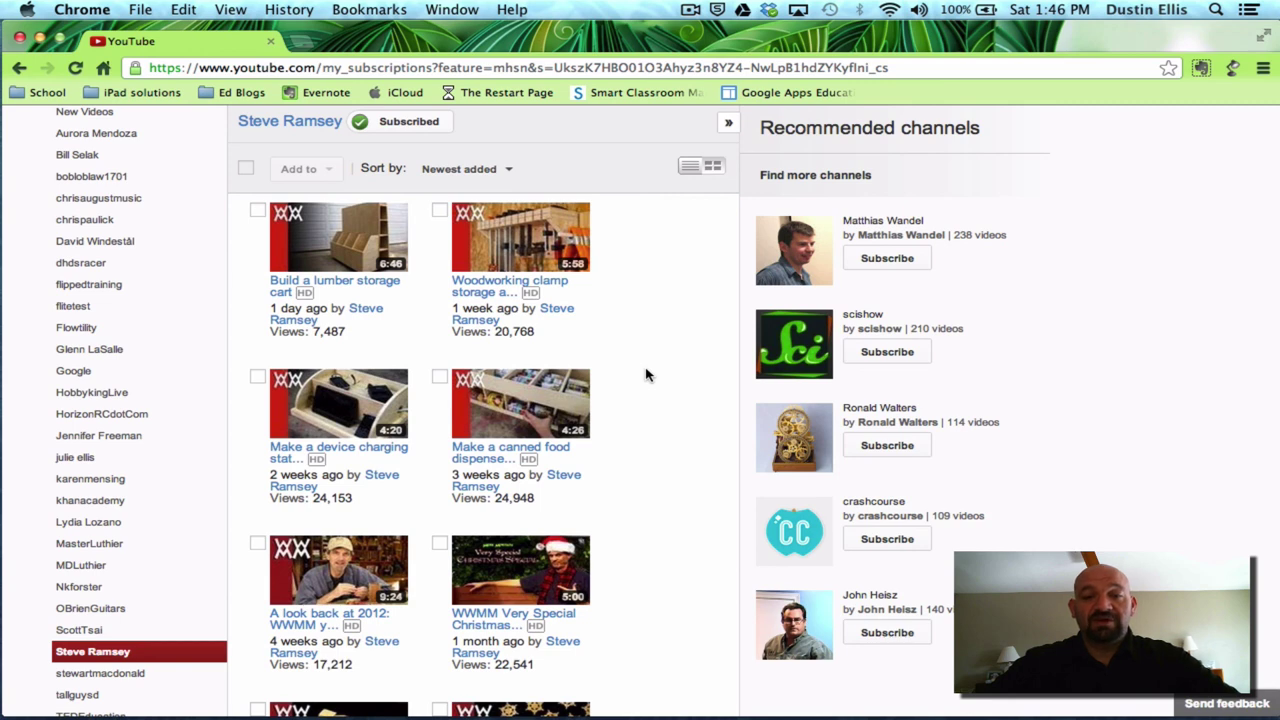
pyautogui.scroll(2, 645, 375)
pyautogui.scroll(-2, 645, 375)
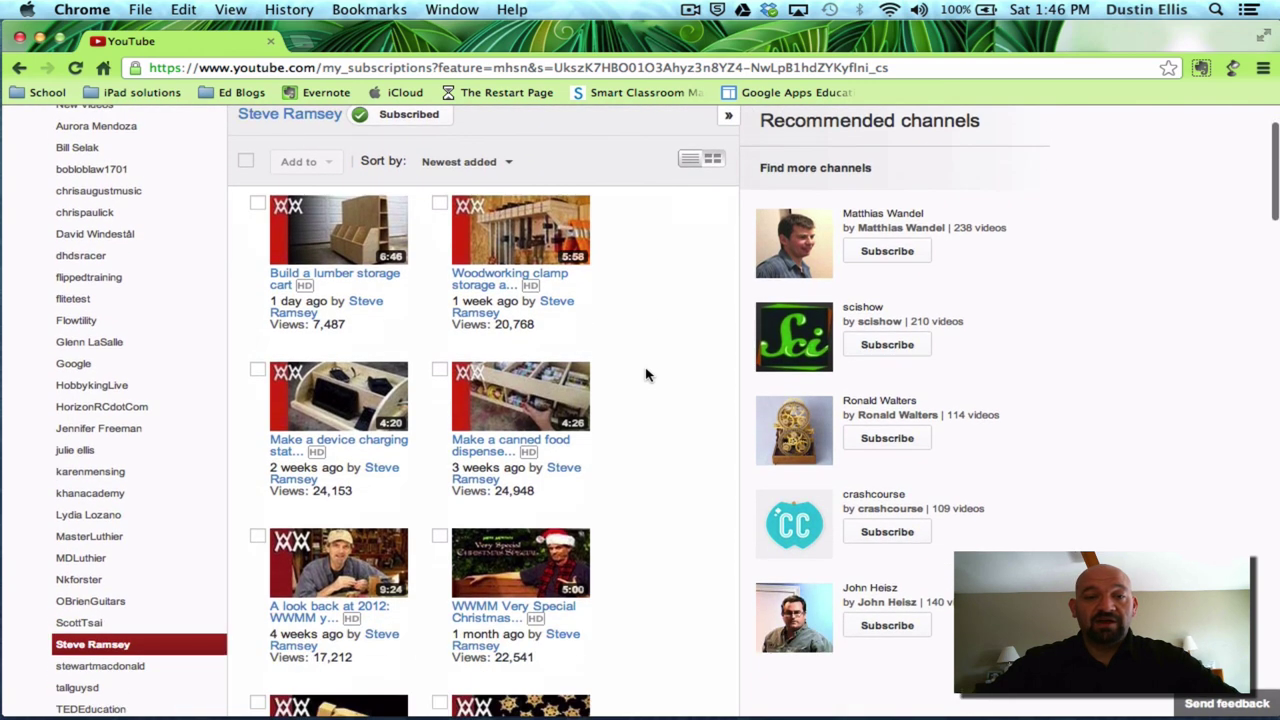
pyautogui.scroll(2, 645, 375)
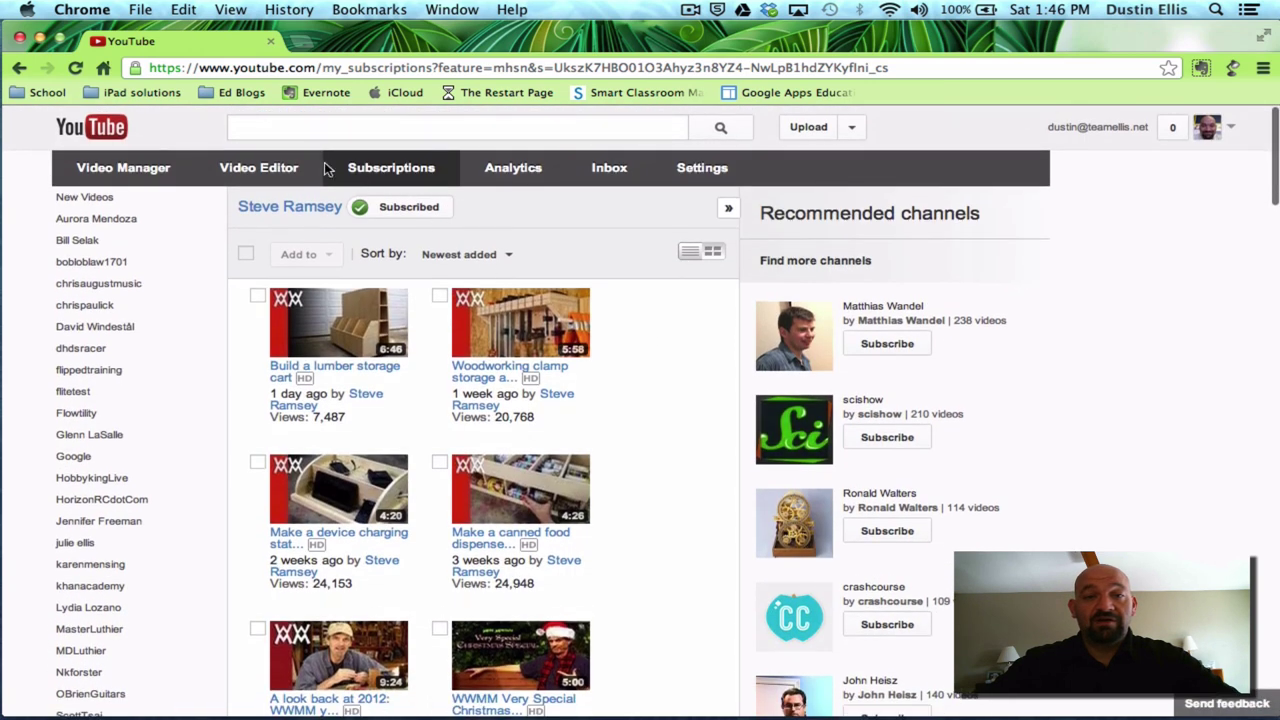
# Return to the Video Manager
pyautogui.click(168, 175)
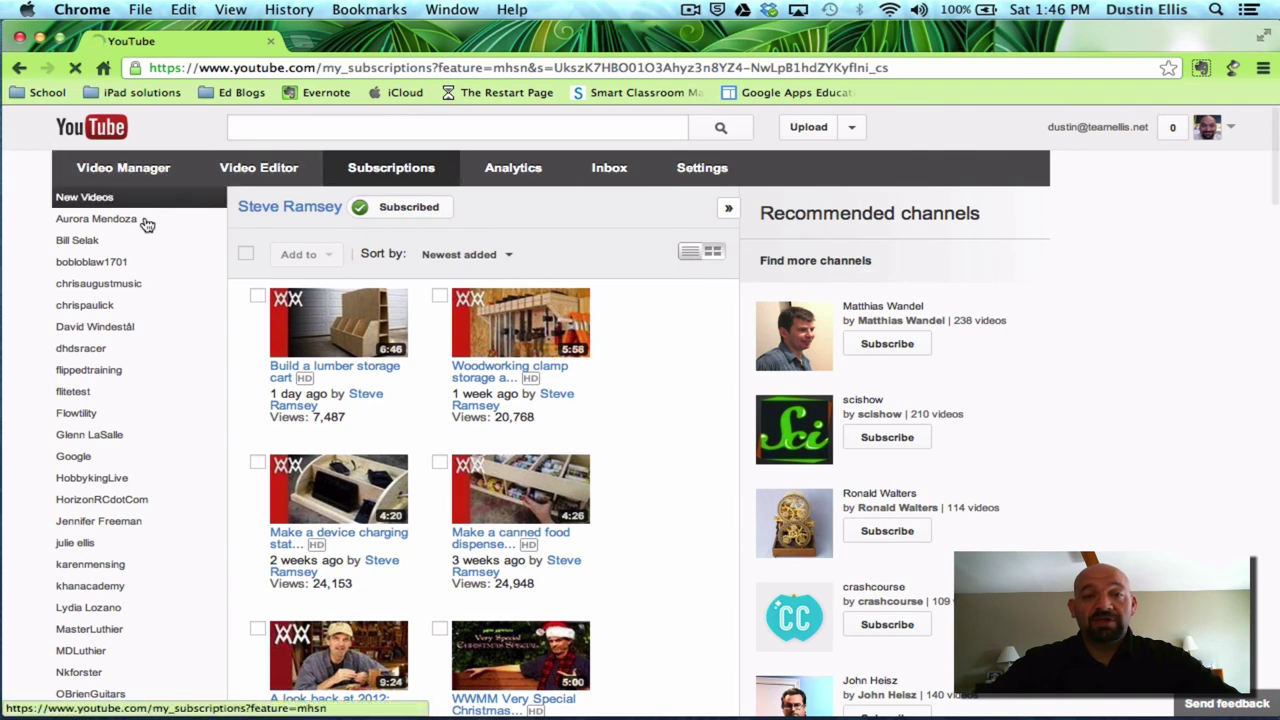